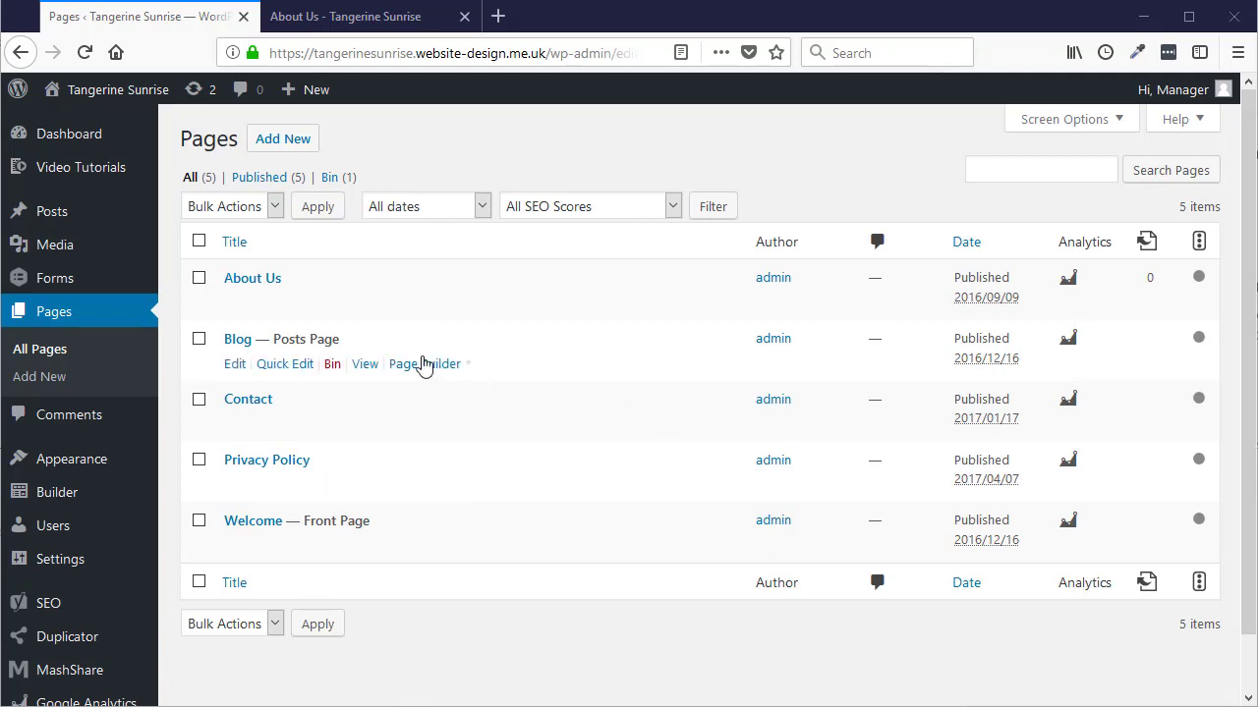
Switch to the live About Us page and look over its balloon hero image and tagline.
{"action": "left_click", "coordinate": [351, 17]}
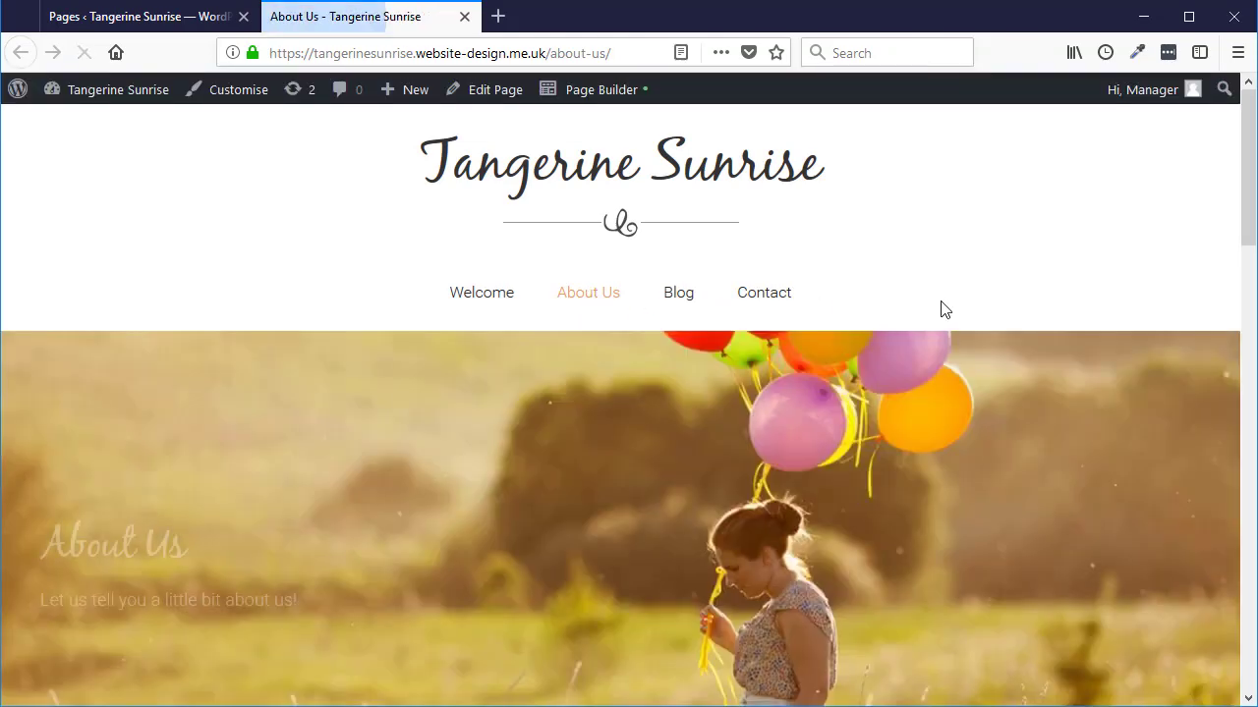
{"action": "scroll", "coordinate": [1029, 267], "scroll_direction": "down", "scroll_amount": 3}
{"action": "scroll", "coordinate": [1029, 264], "scroll_direction": "up", "scroll_amount": 4}
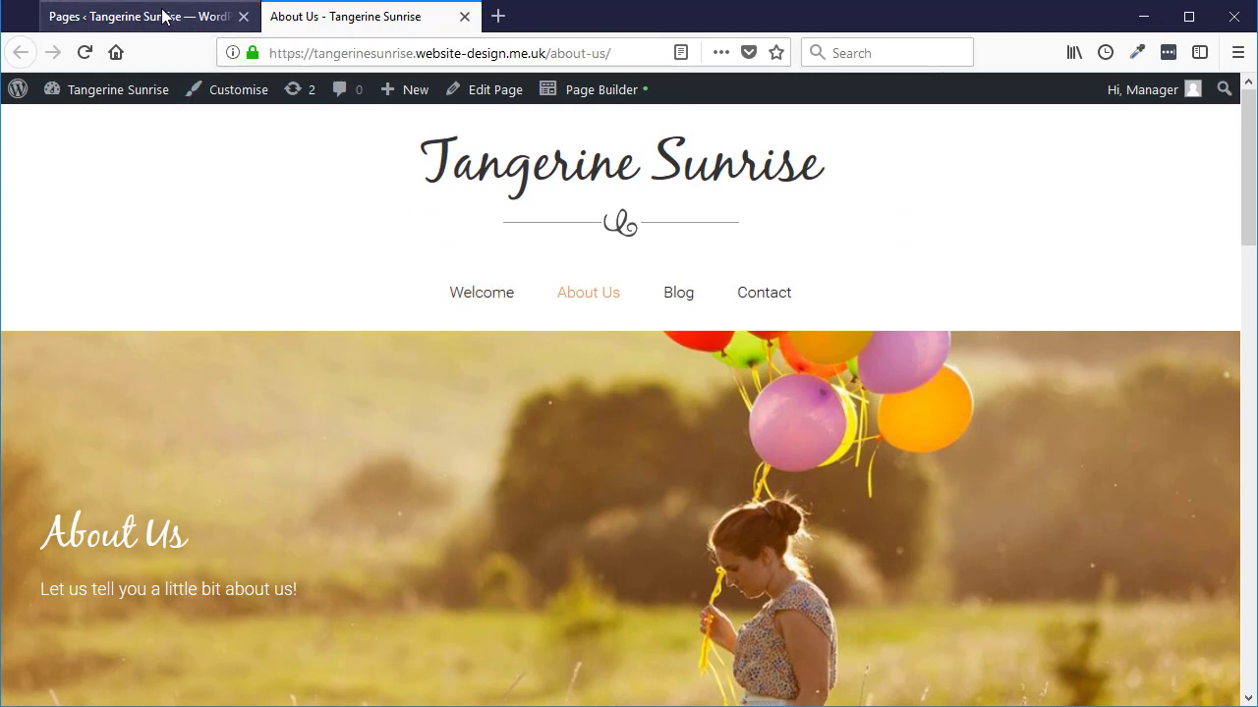
Move About Us to the Bin and confirm its live address now returns page-not-found.
{"action": "left_click", "coordinate": [157, 18]}
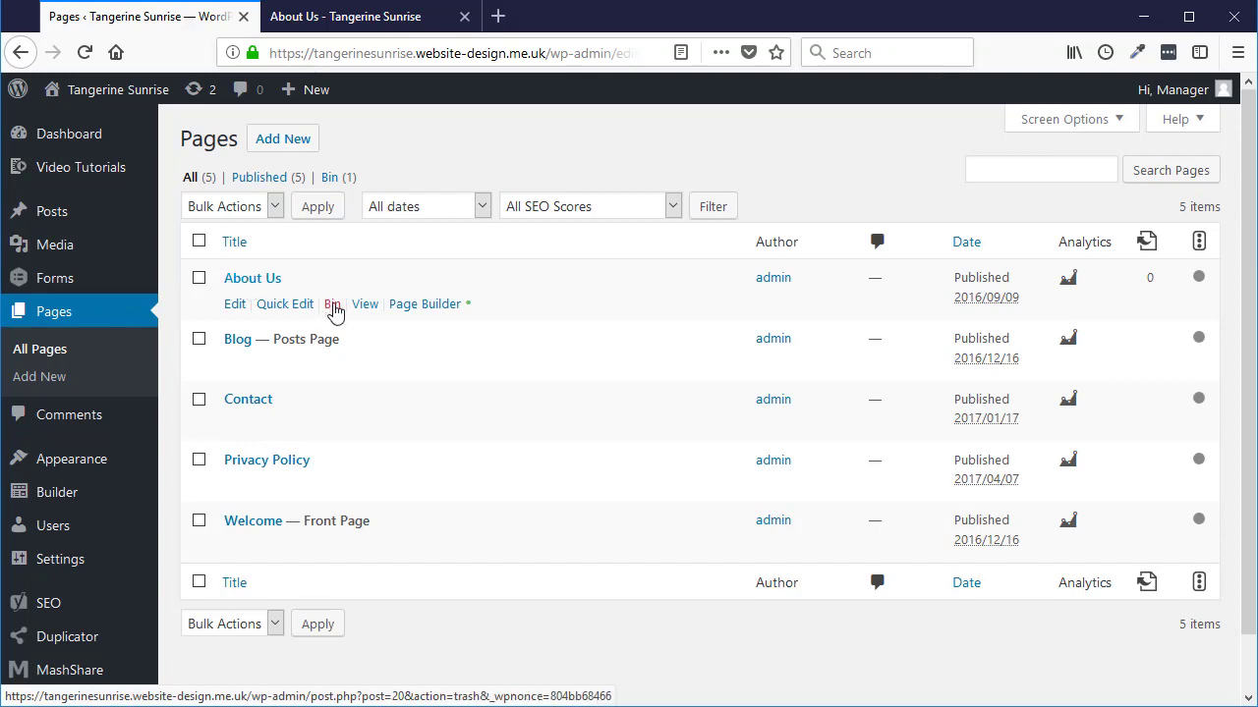
{"action": "left_click", "coordinate": [333, 306]}
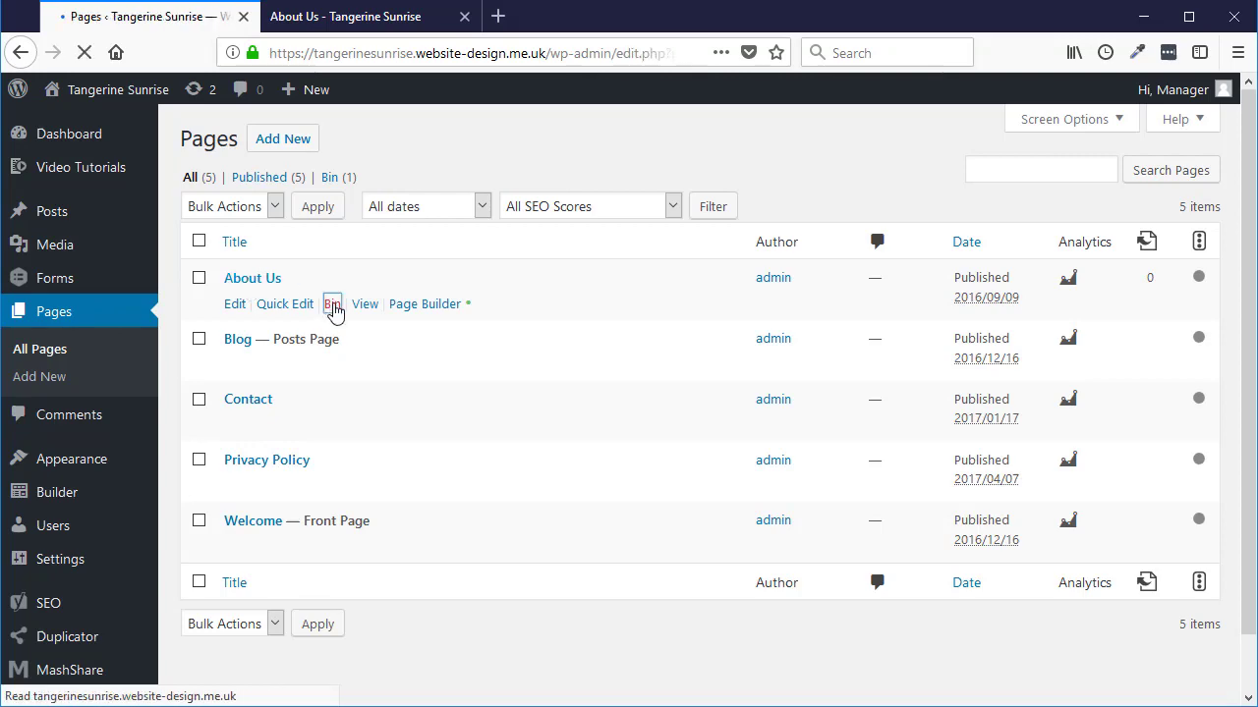
{"action": "left_click", "coordinate": [343, 20]}
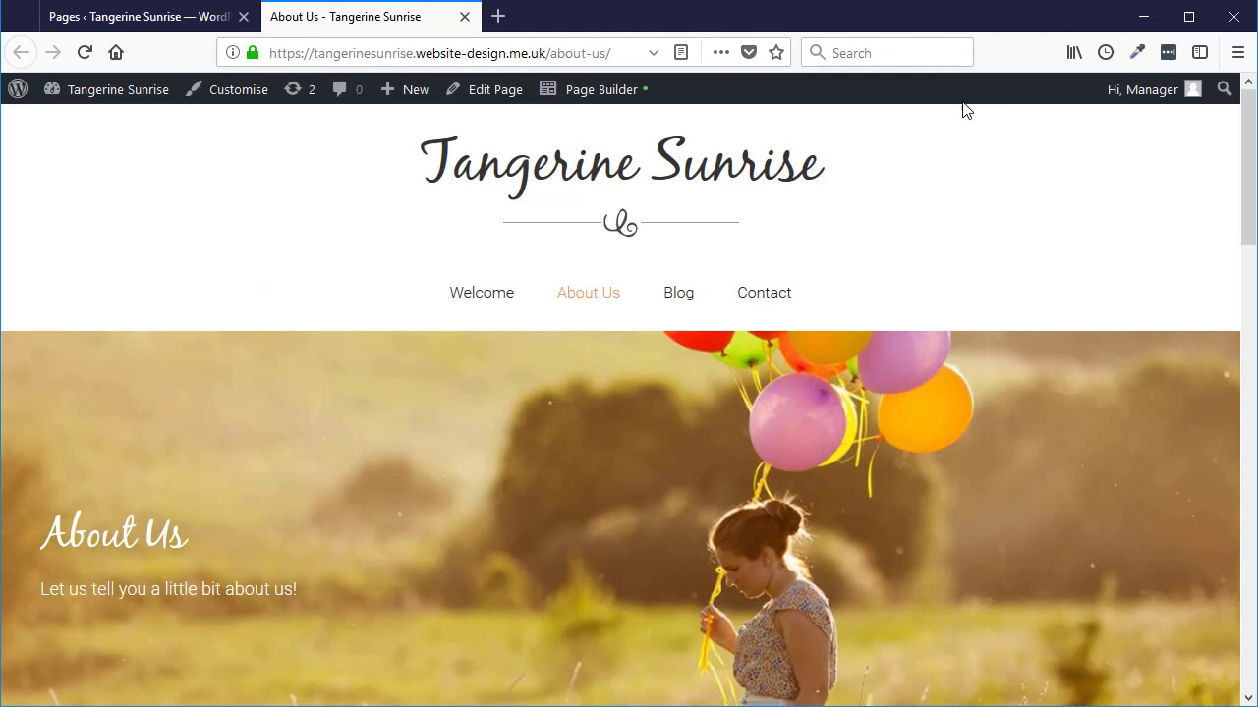
{"action": "scroll", "coordinate": [939, 318], "scroll_direction": "down", "scroll_amount": 3}
{"action": "scroll", "coordinate": [940, 319], "scroll_direction": "up", "scroll_amount": 2}
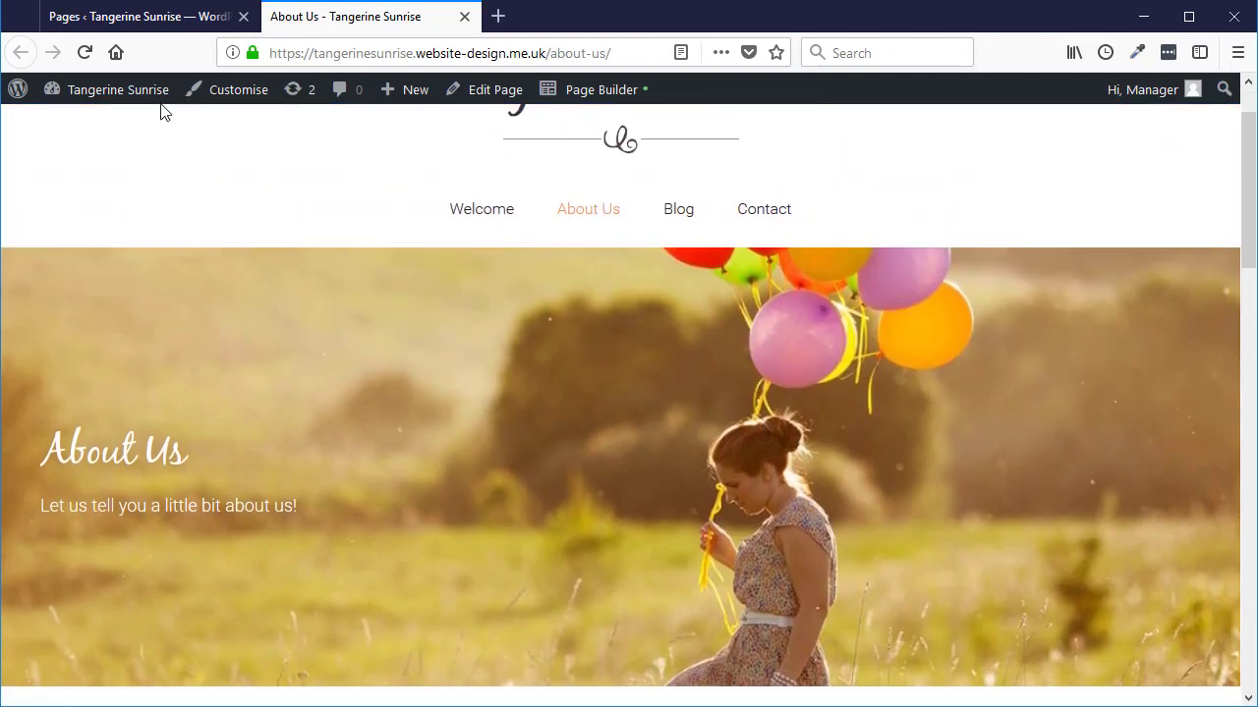
{"action": "left_click", "coordinate": [595, 212]}
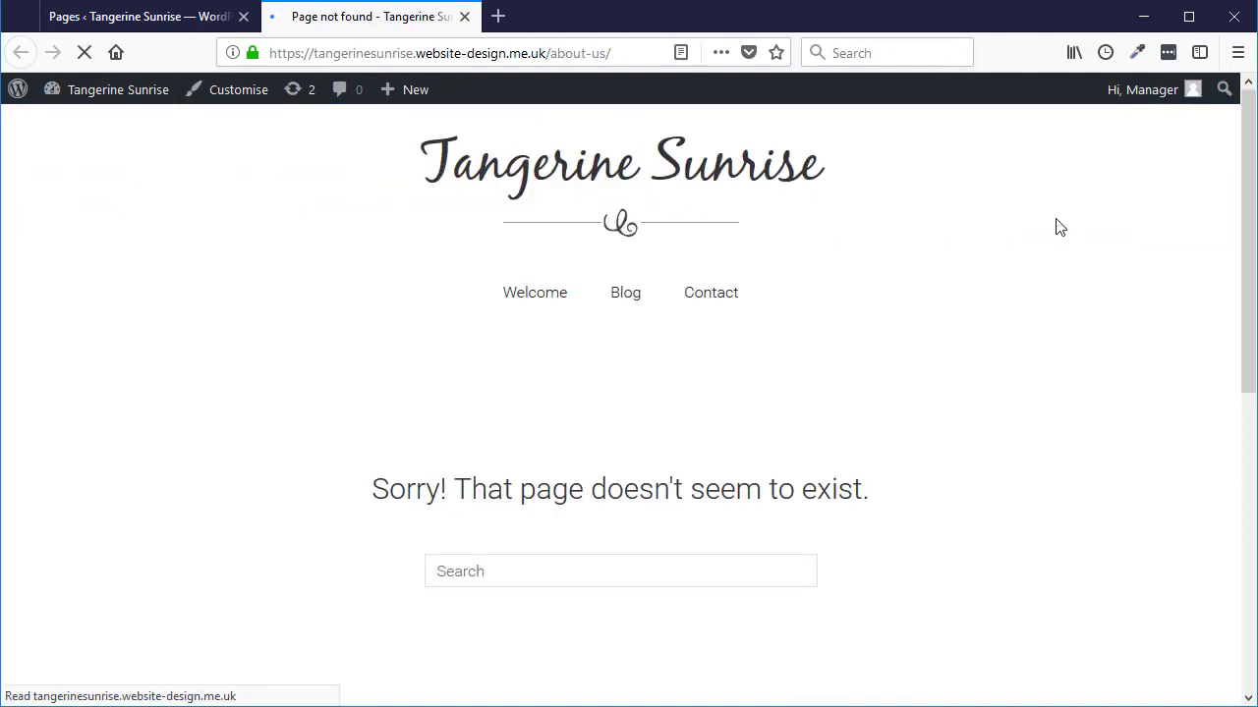
{"action": "scroll", "coordinate": [1022, 285], "scroll_direction": "down", "scroll_amount": 1}
{"action": "scroll", "coordinate": [886, 265], "scroll_direction": "down", "scroll_amount": 1}
{"action": "scroll", "coordinate": [1163, 281], "scroll_direction": "up", "scroll_amount": 2}
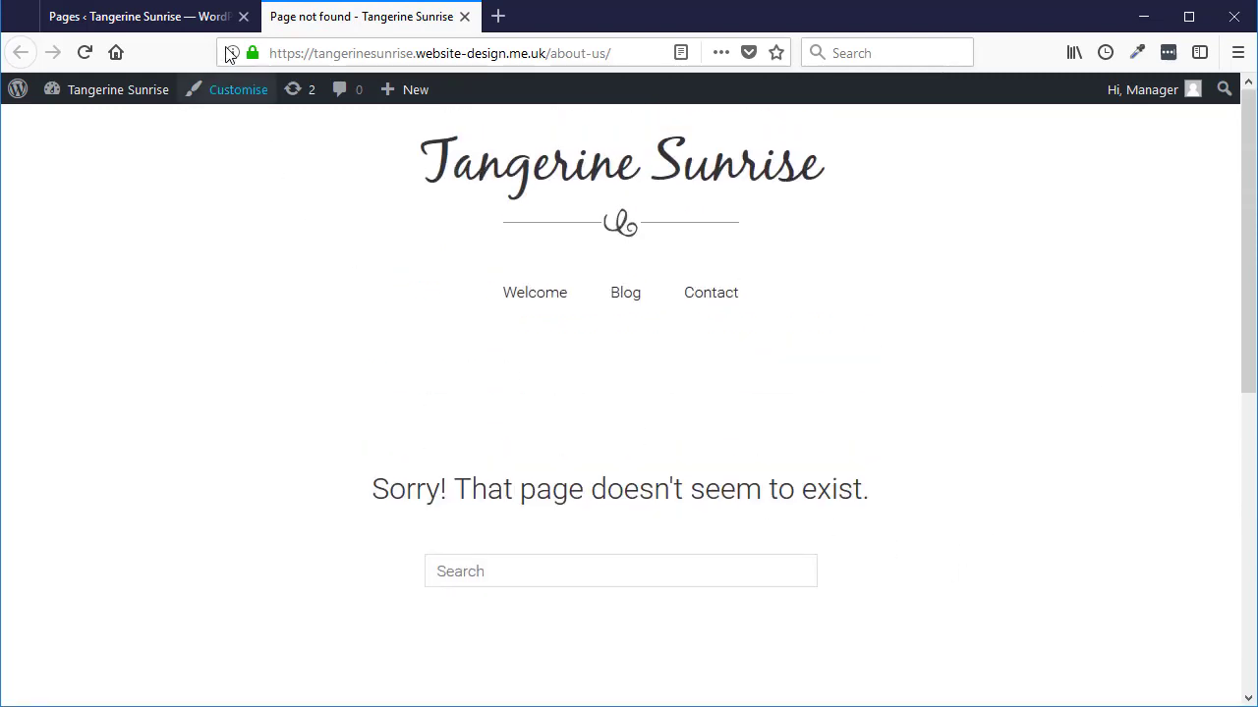
{"action": "left_click", "coordinate": [133, 20]}
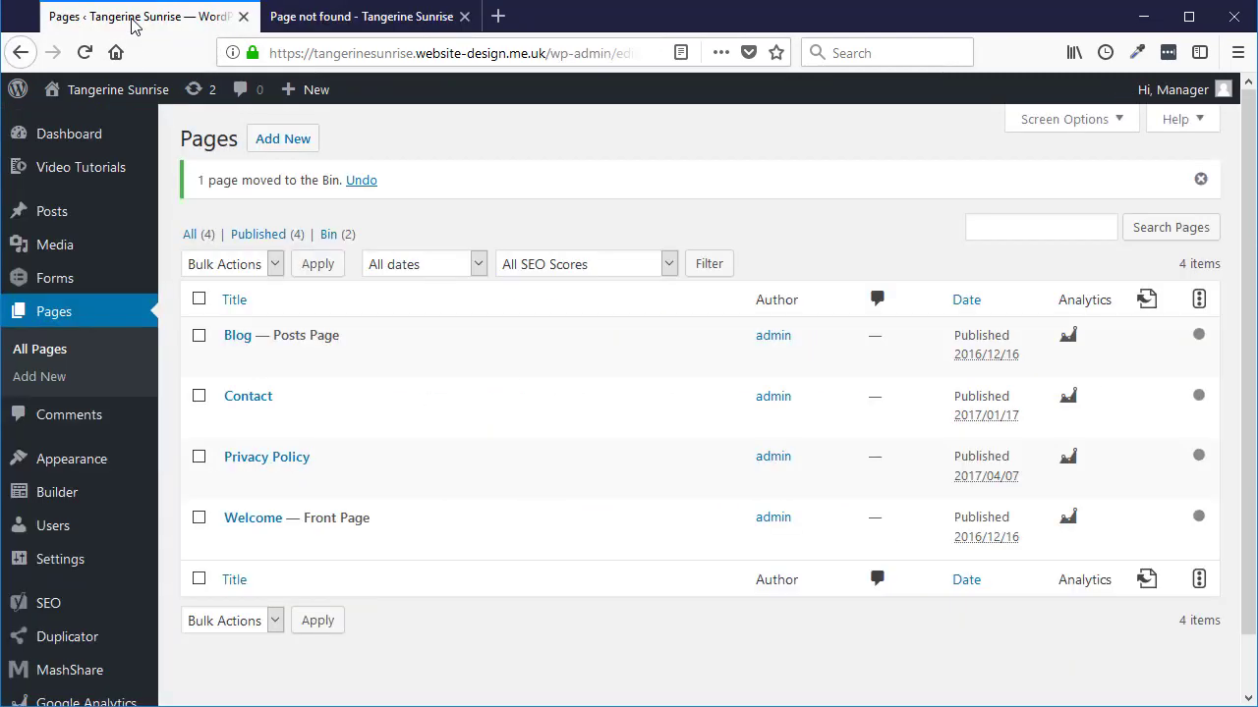
Restore About Us from the Bin, leaving only the test page there, and show all pages.
{"action": "left_click", "coordinate": [330, 236]}
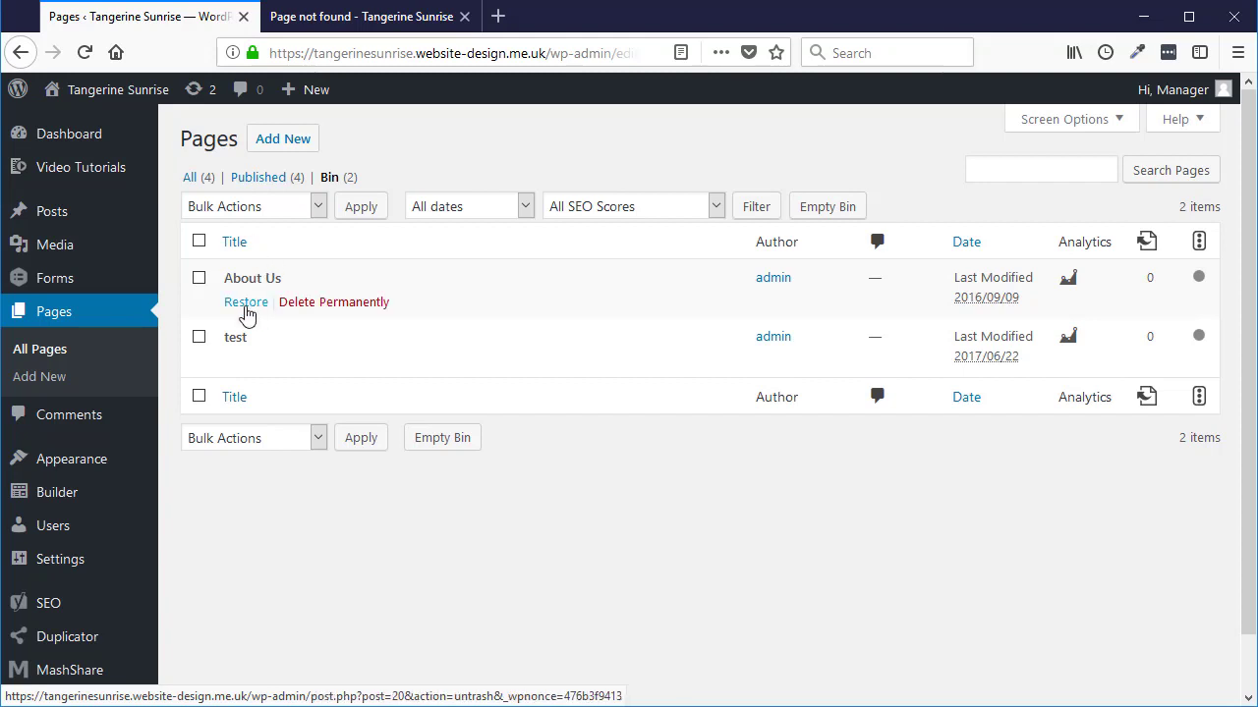
{"action": "left_click", "coordinate": [245, 305]}
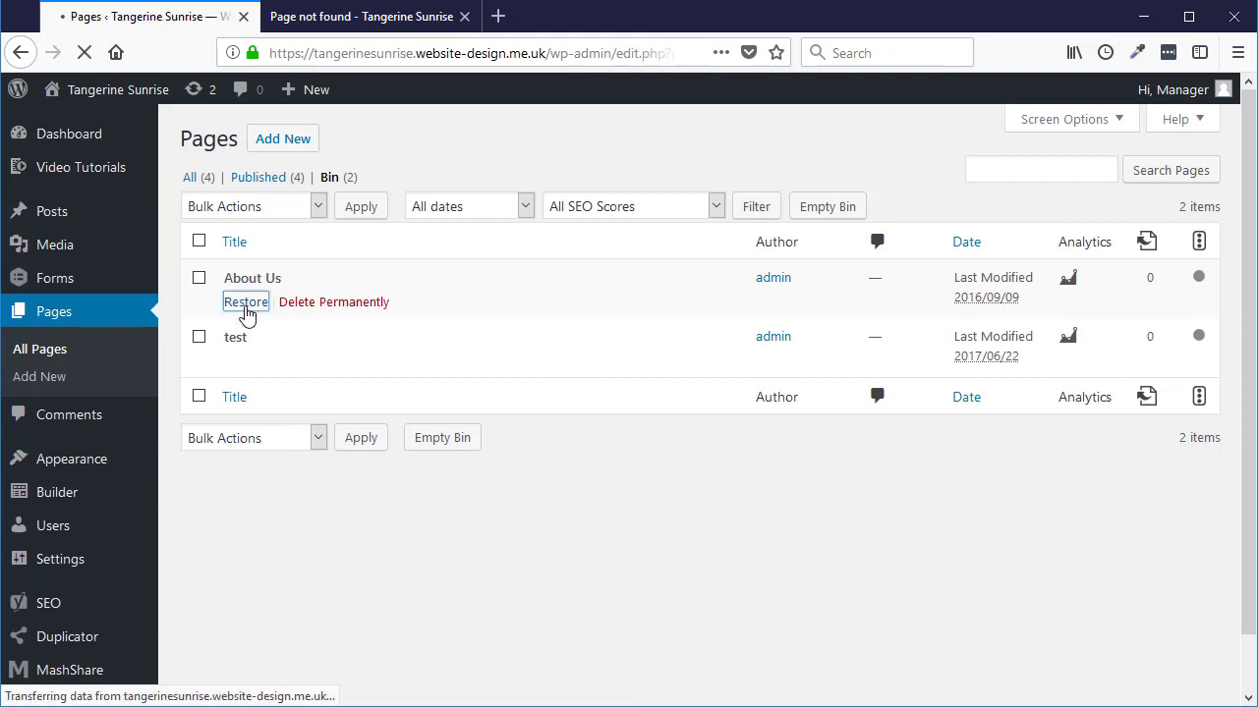
{"action": "left_click", "coordinate": [38, 348]}
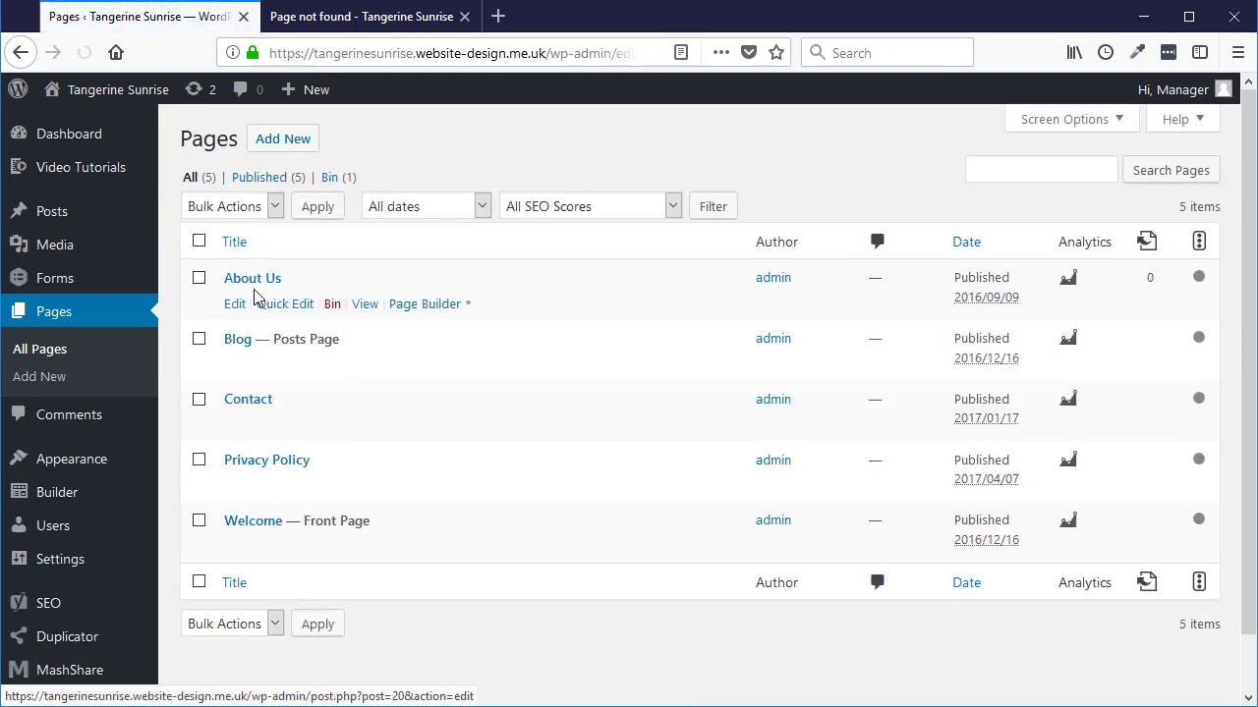
Reload the page-not-found tab so About Us shows its text and team cards again.
{"action": "left_click", "coordinate": [352, 17]}
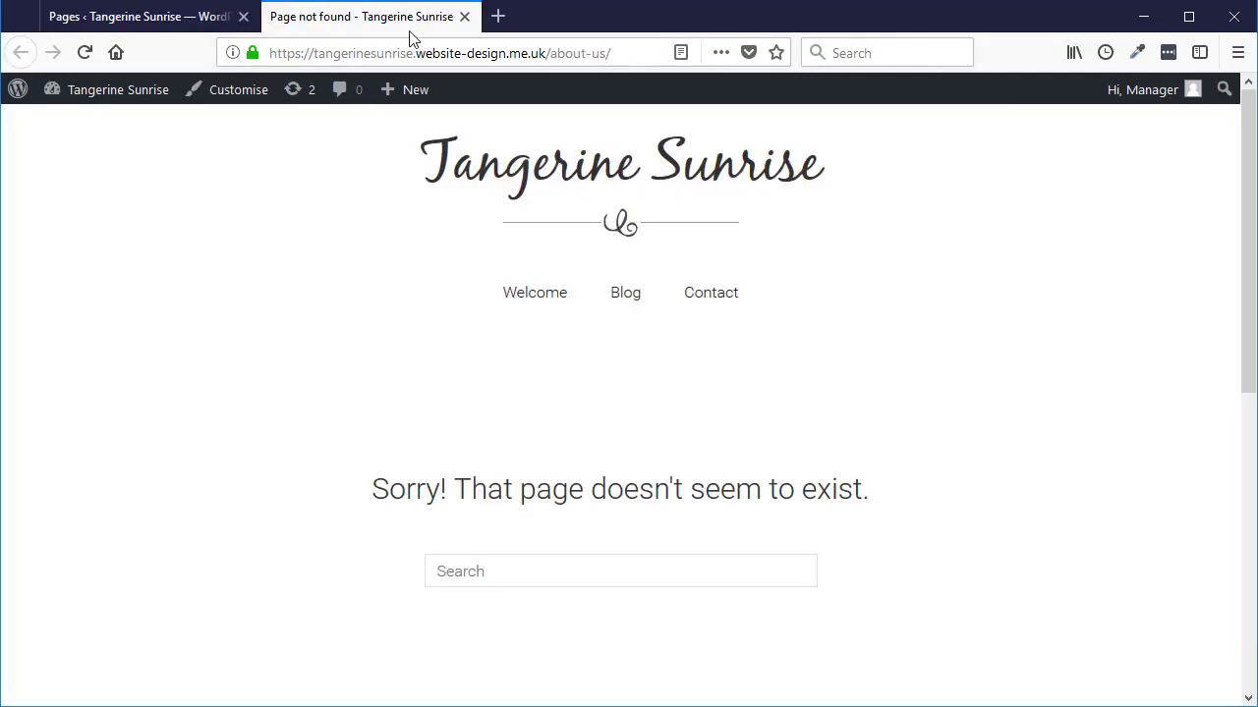
{"action": "left_click", "coordinate": [85, 52]}
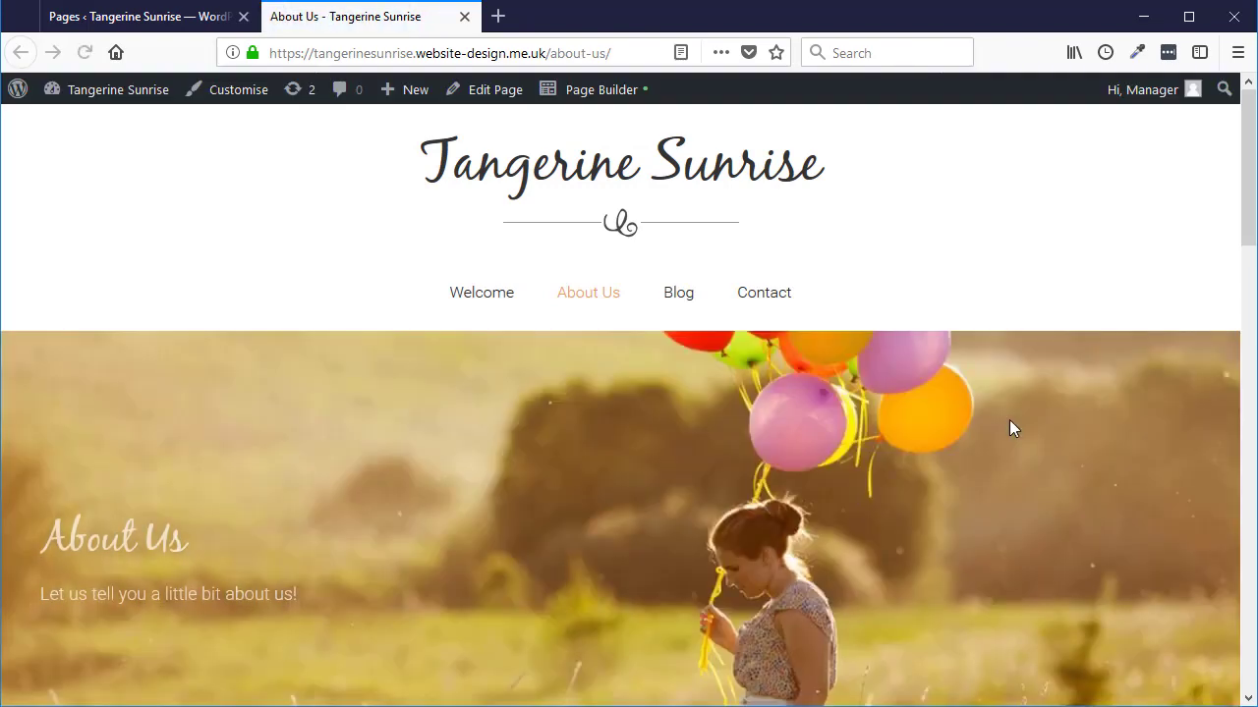
{"action": "scroll", "coordinate": [1010, 424], "scroll_direction": "down", "scroll_amount": 10}
{"action": "scroll", "coordinate": [1009, 421], "scroll_direction": "down", "scroll_amount": 3}
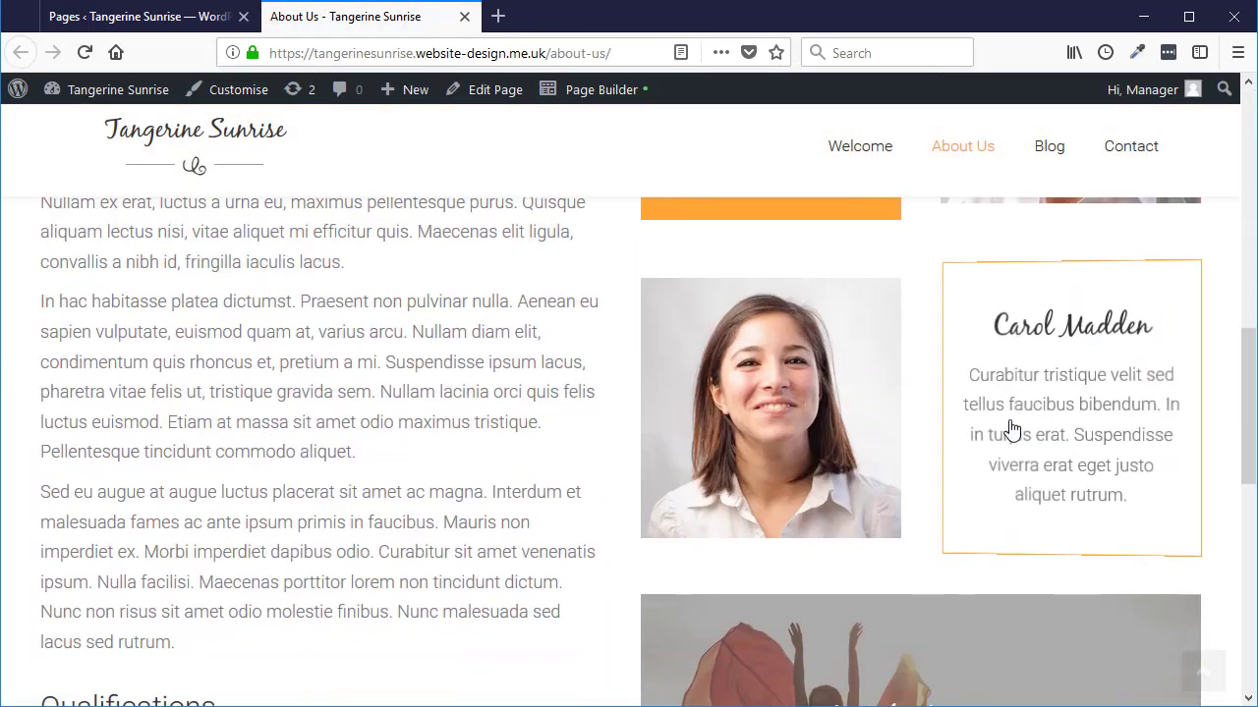
{"action": "scroll", "coordinate": [362, 379], "scroll_direction": "up", "scroll_amount": 4}
{"action": "scroll", "coordinate": [362, 379], "scroll_direction": "up", "scroll_amount": 3}
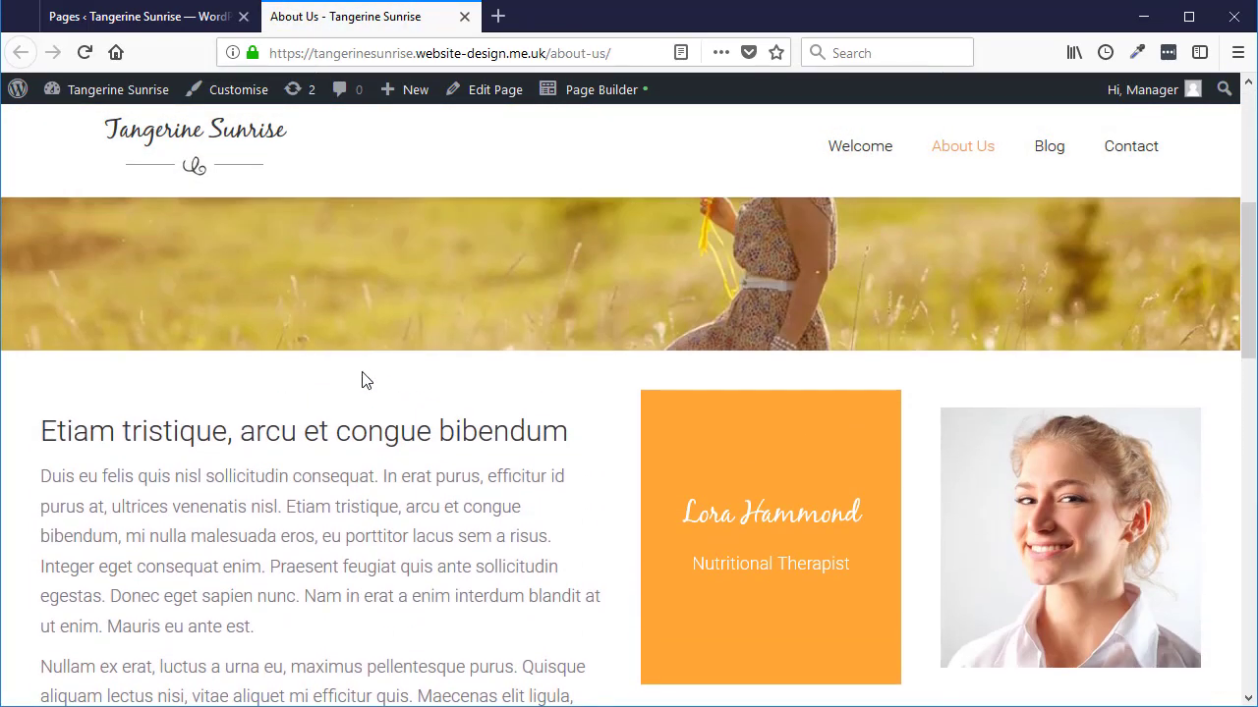
{"action": "scroll", "coordinate": [434, 472], "scroll_direction": "down", "scroll_amount": 8}
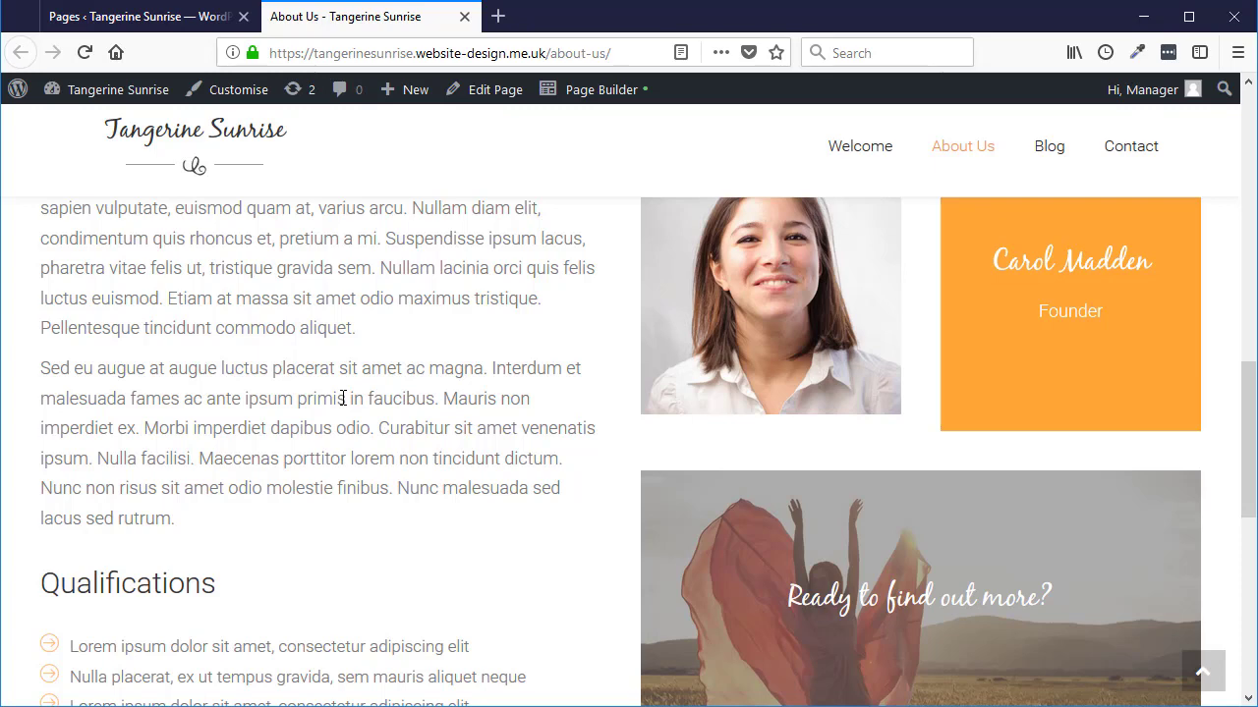
{"action": "scroll", "coordinate": [343, 398], "scroll_direction": "down", "scroll_amount": 2}
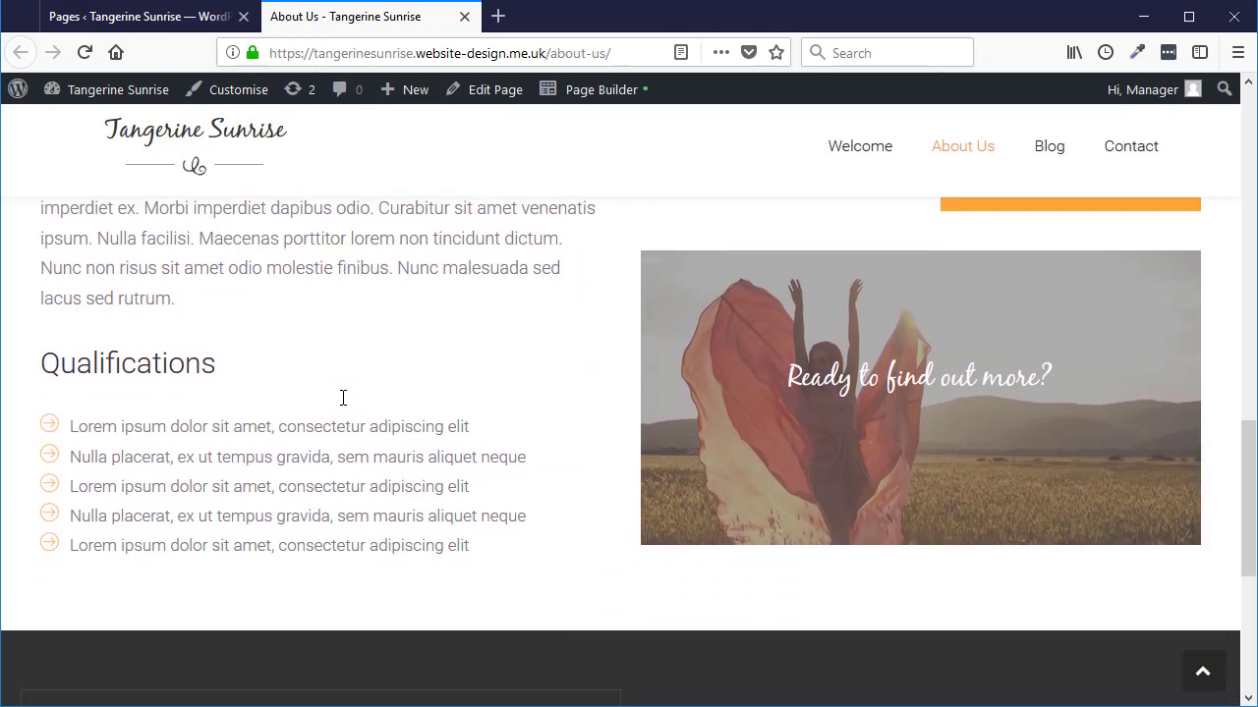
{"action": "scroll", "coordinate": [343, 407], "scroll_direction": "up", "scroll_amount": 2}
Open About Us from the Pages list and launch it in Beaver Builder.
{"action": "left_click", "coordinate": [187, 18]}
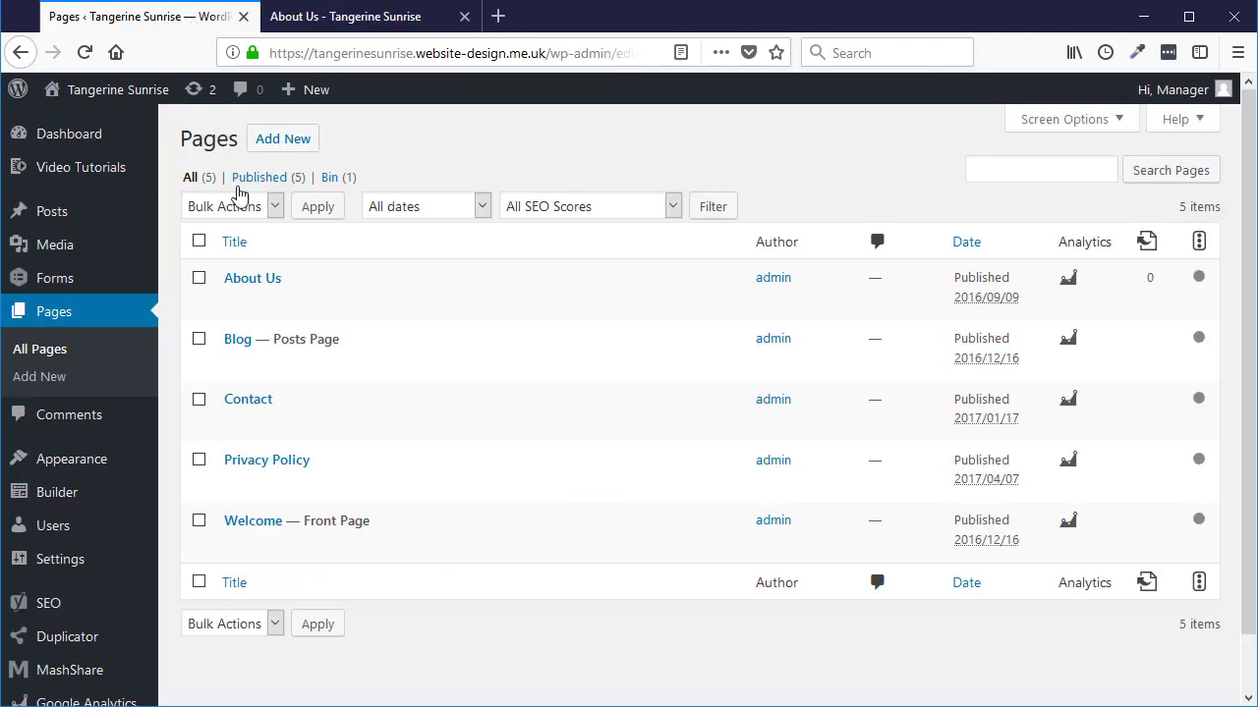
{"action": "left_click", "coordinate": [255, 281]}
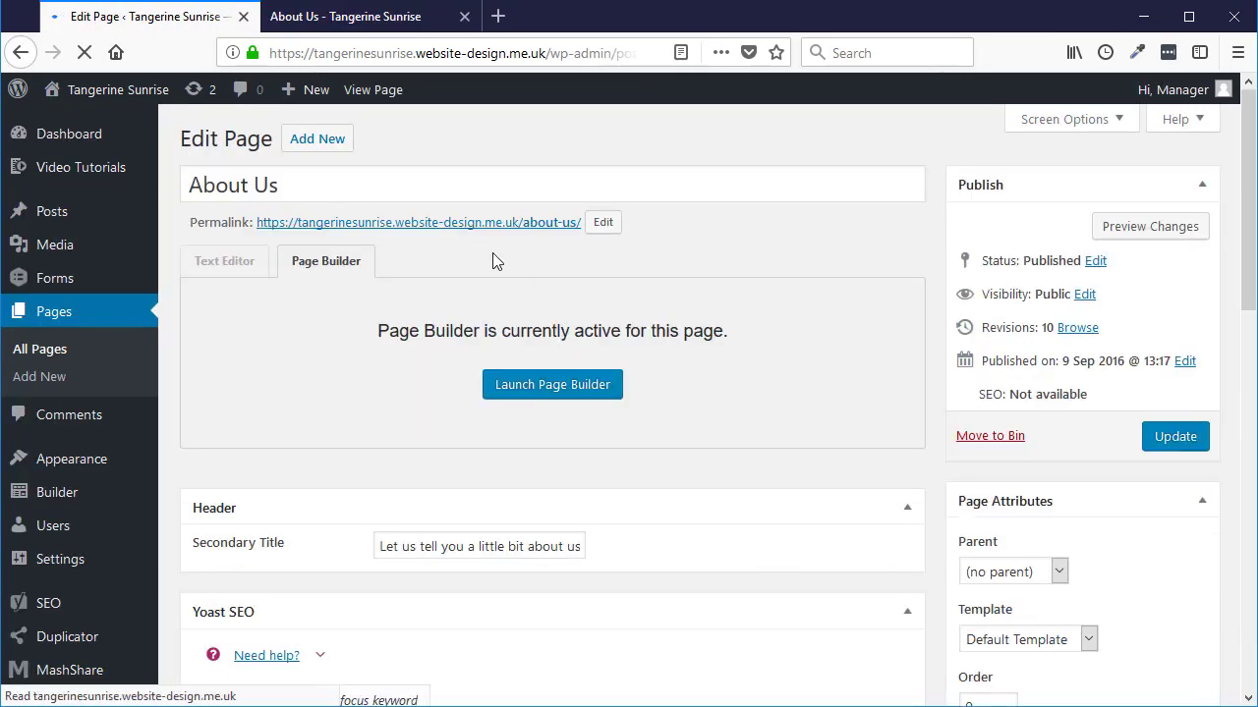
{"action": "left_click", "coordinate": [564, 391]}
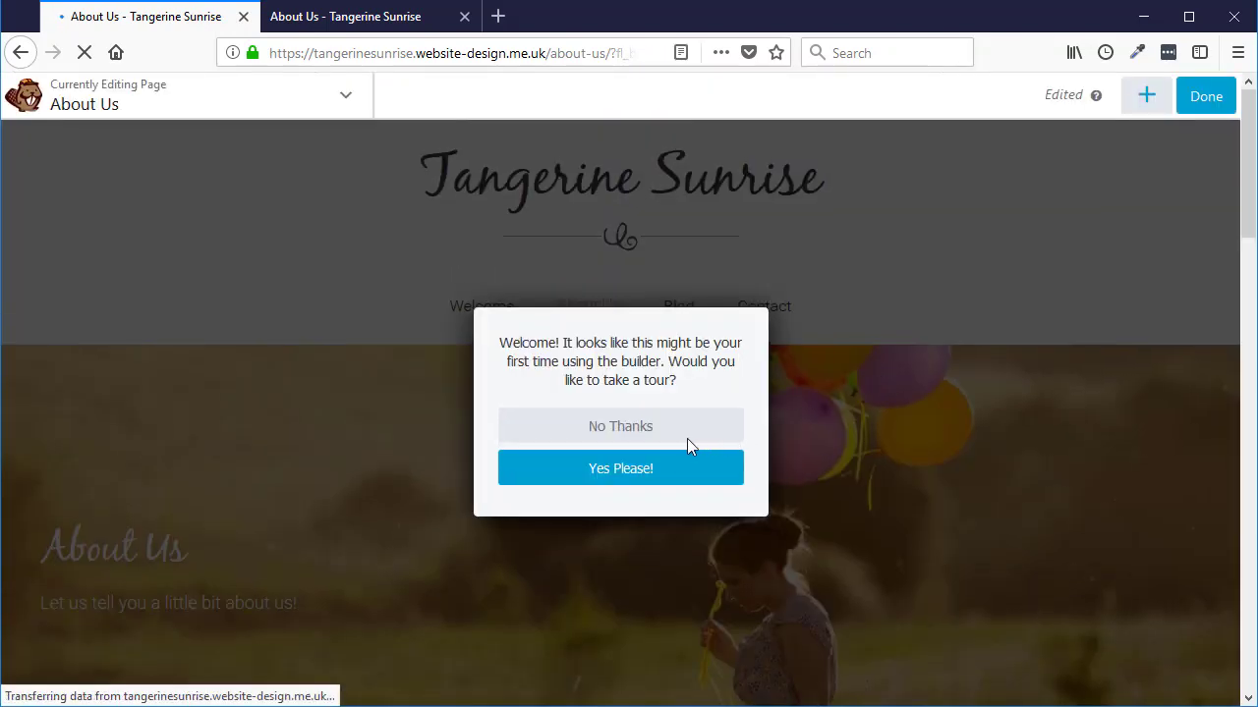
Skip the tour and delete the Founder photo, orange Founder card, 'Ready to find out more?' image and empty row.
{"action": "left_click", "coordinate": [663, 432]}
{"action": "left_click_drag", "start_coordinate": [1250, 193], "coordinate": [1235, 353]}
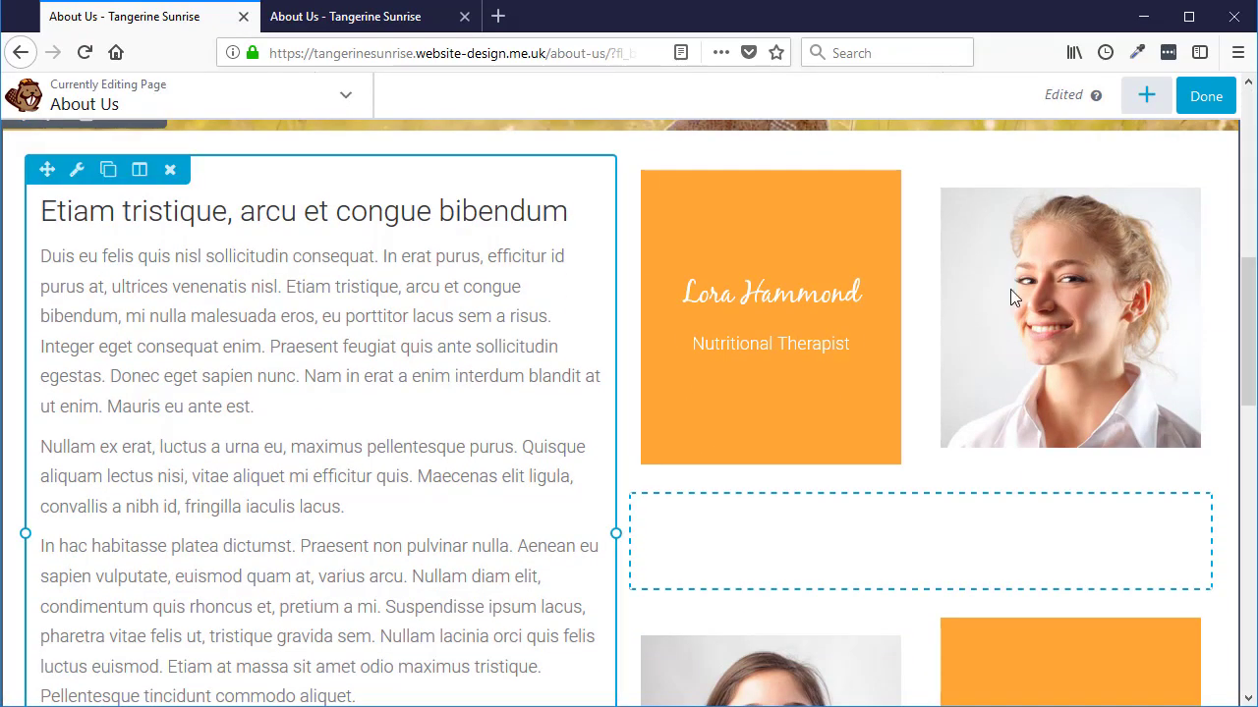
{"action": "left_click_drag", "start_coordinate": [1246, 299], "coordinate": [1244, 374]}
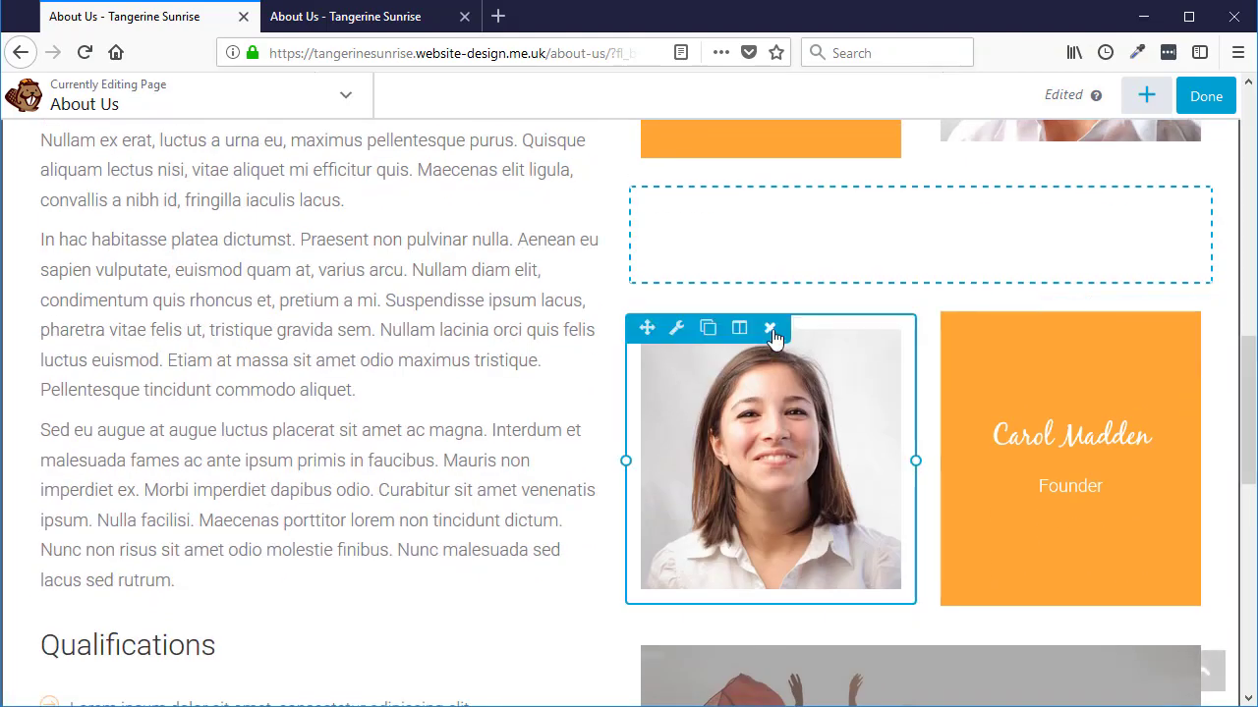
{"action": "left_click", "coordinate": [771, 330]}
{"action": "left_click", "coordinate": [612, 348]}
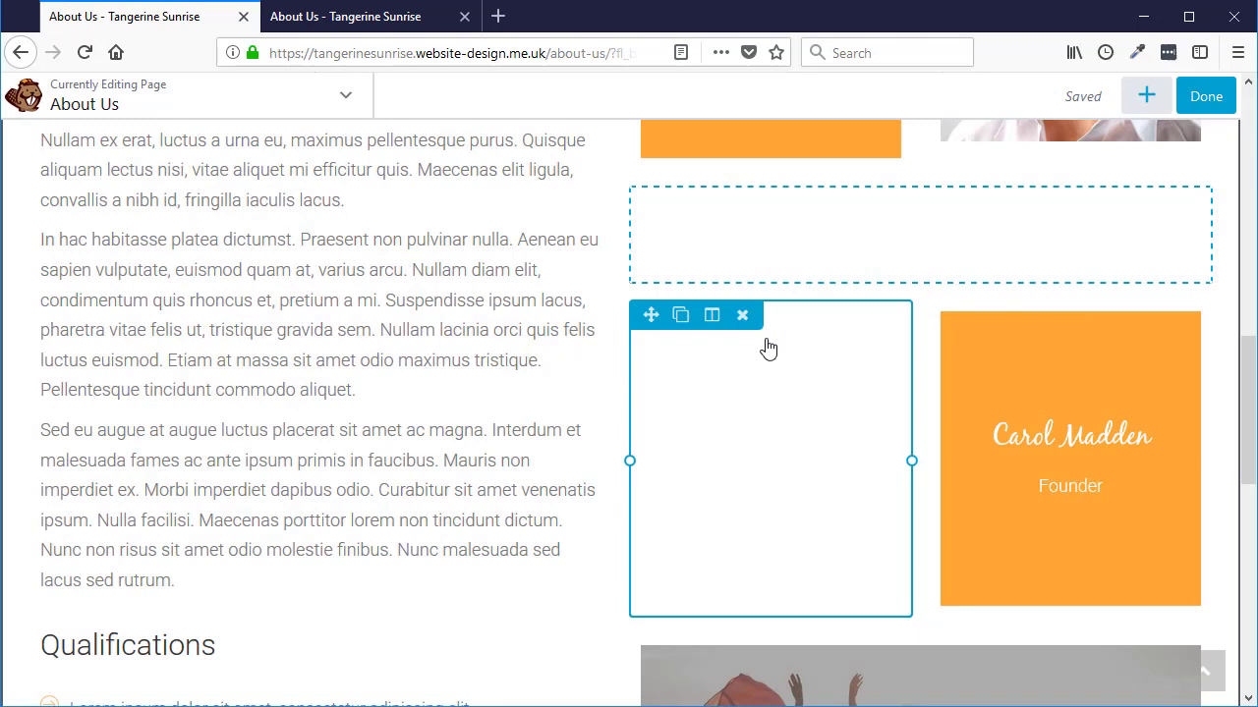
{"action": "left_click", "coordinate": [772, 316]}
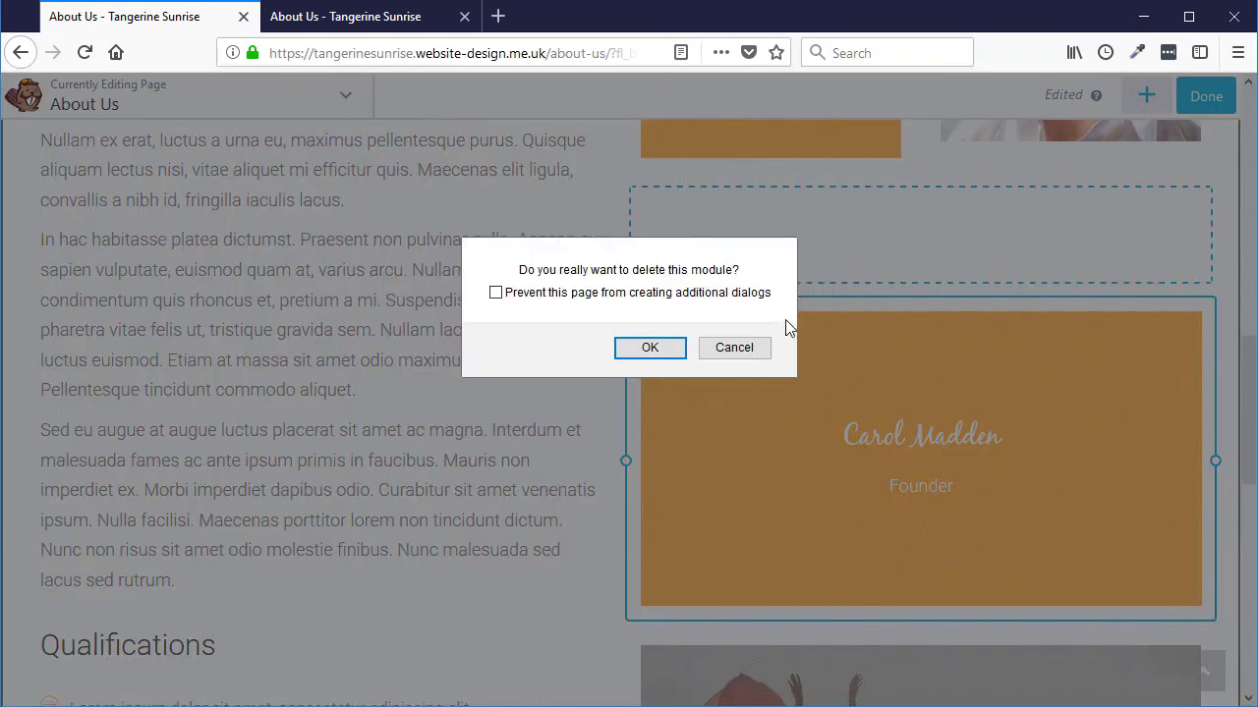
{"action": "left_click", "coordinate": [675, 351]}
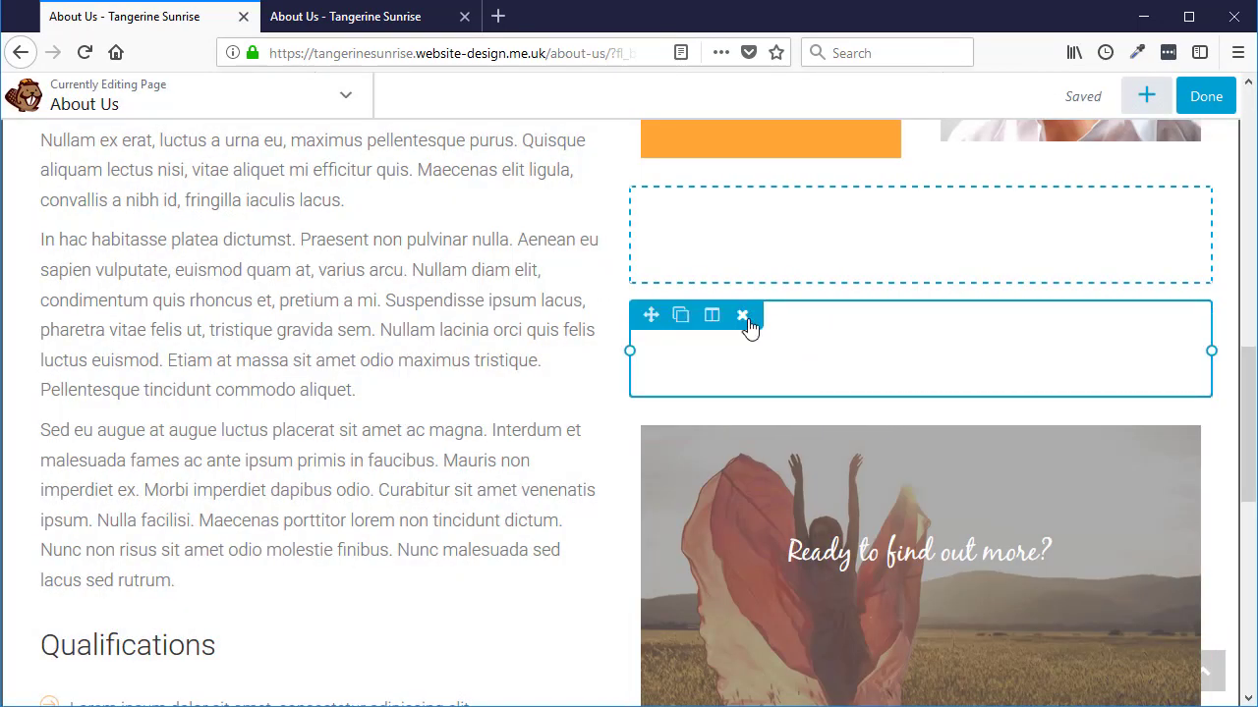
{"action": "left_click", "coordinate": [770, 313]}
{"action": "left_click", "coordinate": [674, 350]}
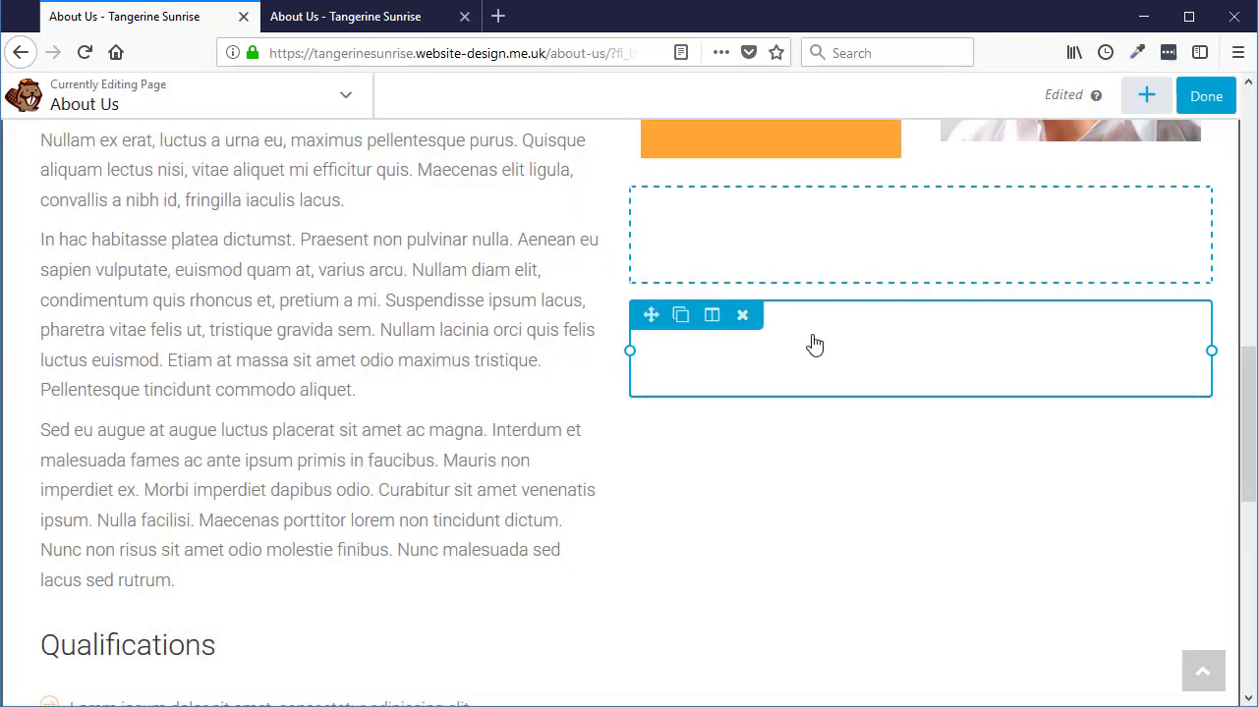
{"action": "scroll", "coordinate": [780, 398], "scroll_direction": "up", "scroll_amount": 3}
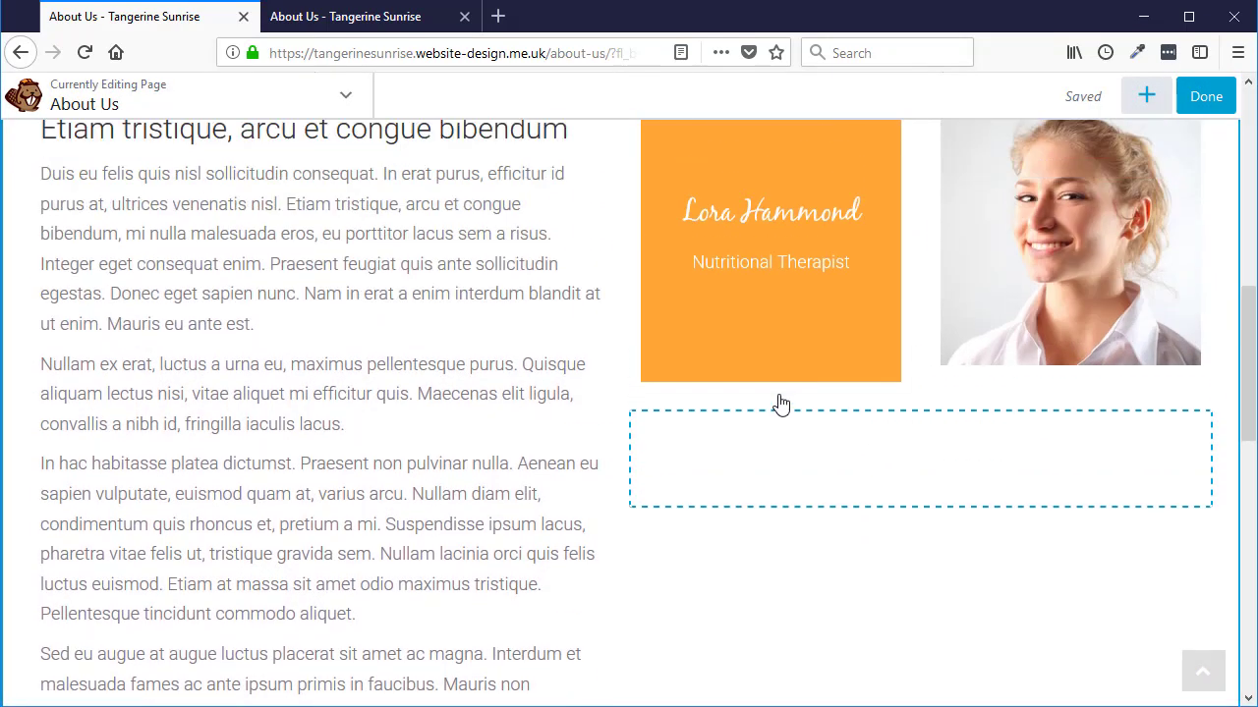
{"action": "left_click", "coordinate": [753, 427]}
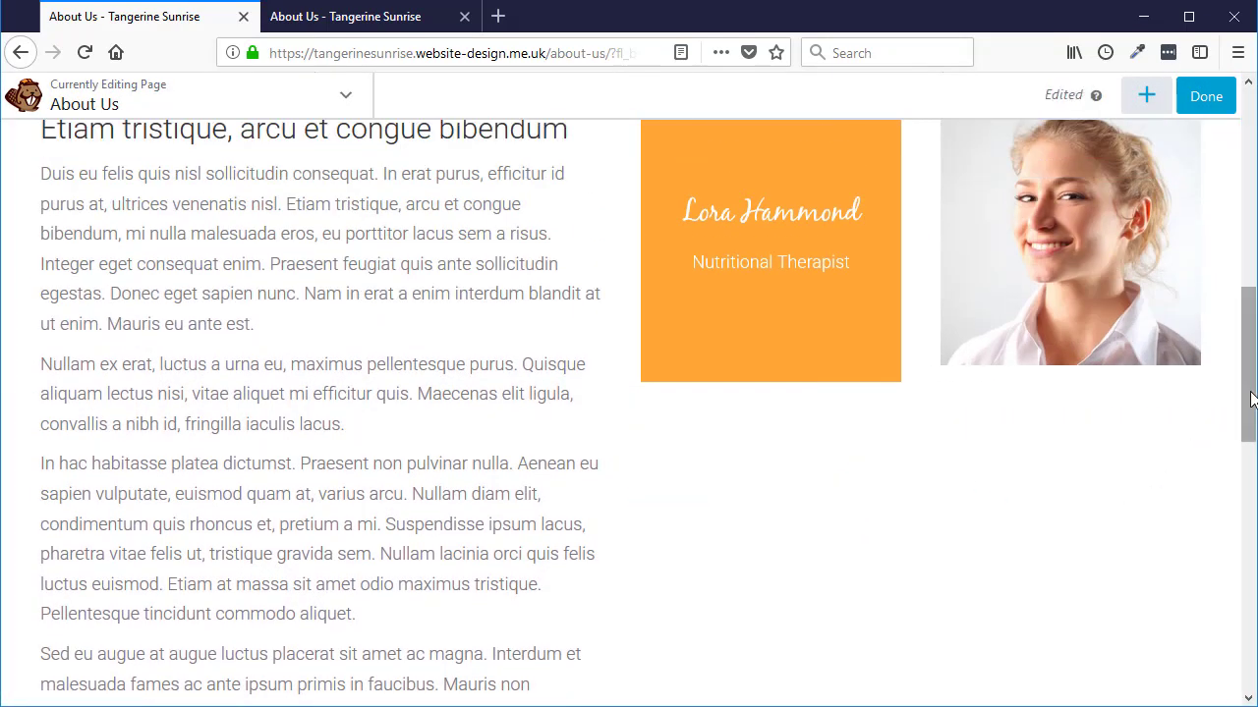
Delete the Qualifications bullet list and the Qualifications heading module.
{"action": "left_click_drag", "start_coordinate": [1249, 393], "coordinate": [1246, 568]}
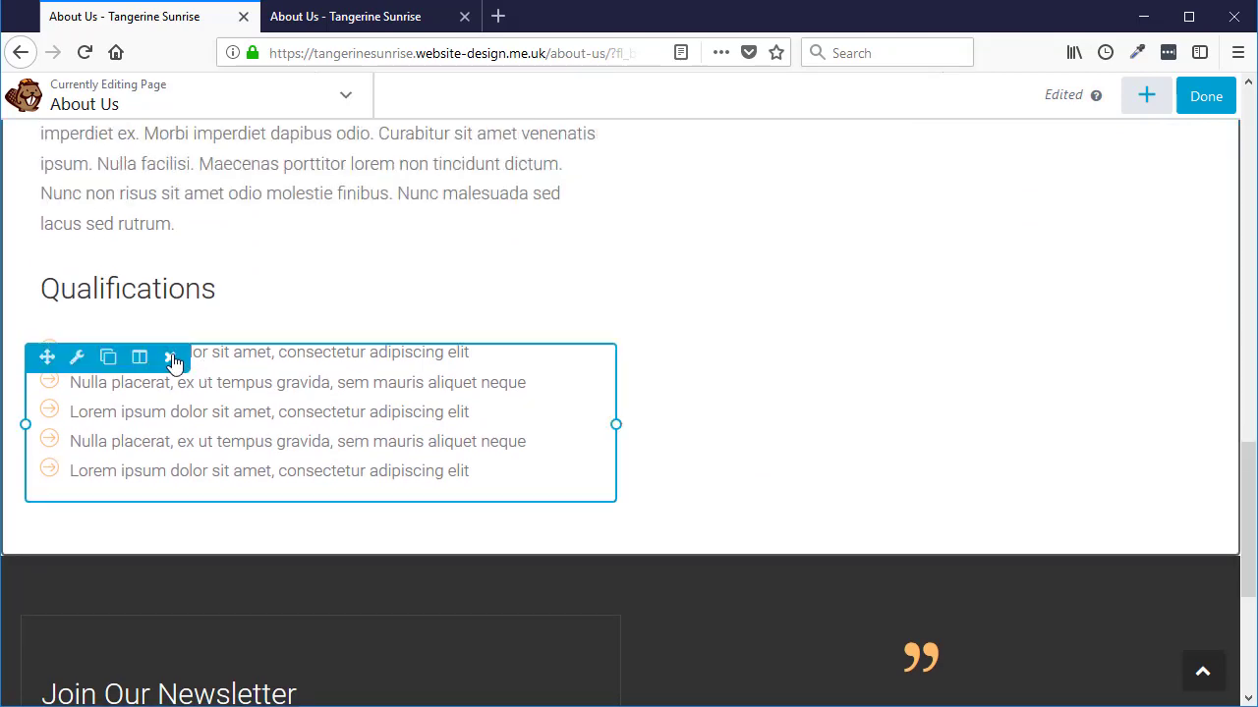
{"action": "left_click", "coordinate": [172, 358]}
{"action": "left_click", "coordinate": [612, 348]}
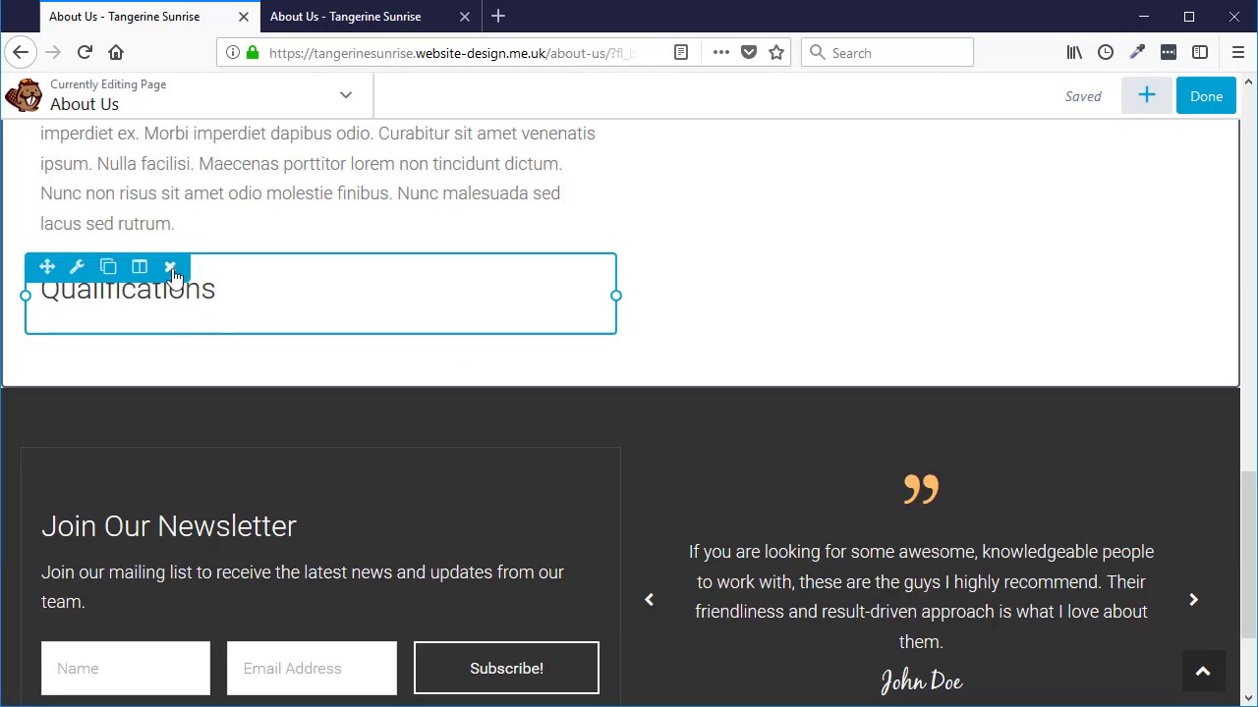
{"action": "left_click", "coordinate": [170, 266]}
{"action": "left_click", "coordinate": [634, 346]}
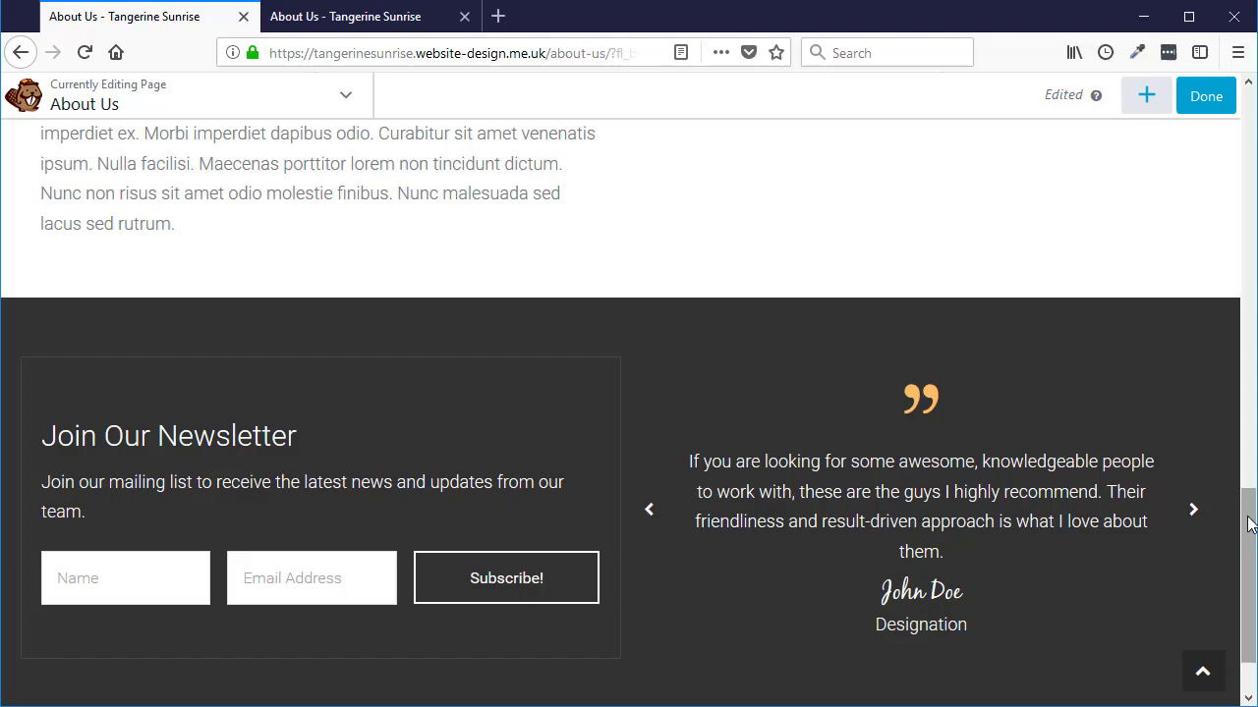
{"action": "left_click_drag", "start_coordinate": [1243, 508], "coordinate": [1250, 187]}
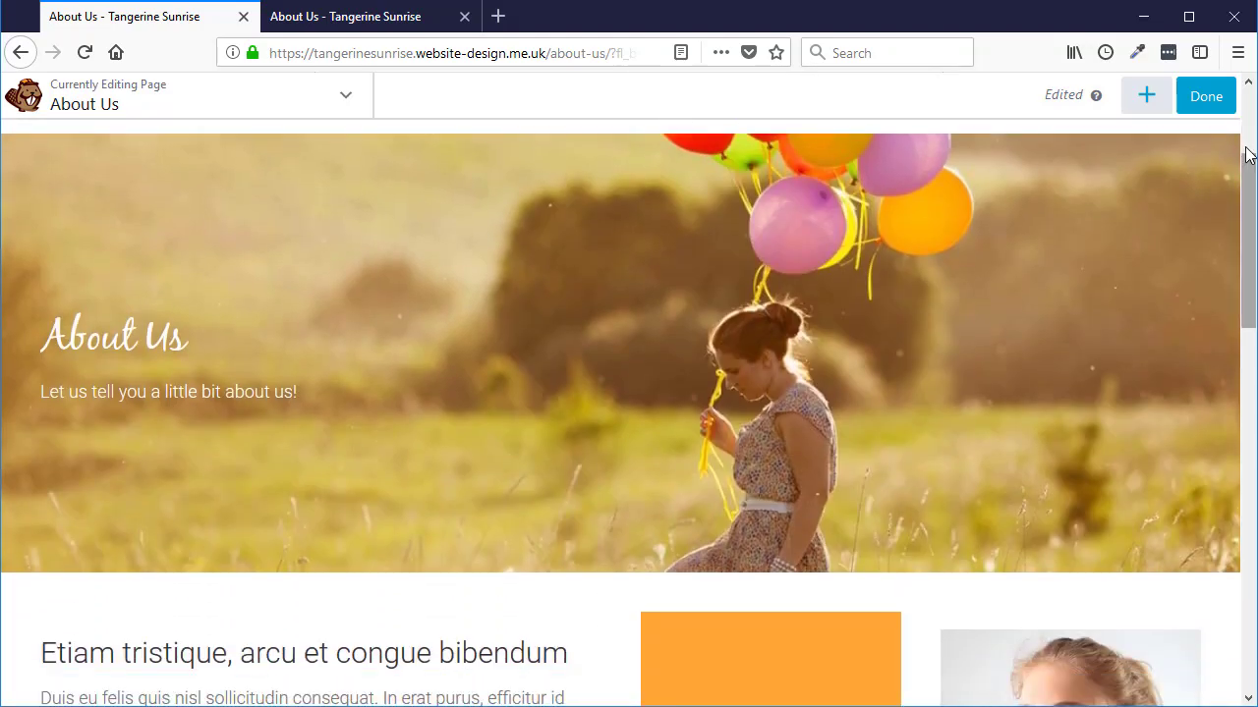
Publish About Us and review the live page showing only the Nutritional Therapist card and photo.
{"action": "left_click", "coordinate": [1208, 98]}
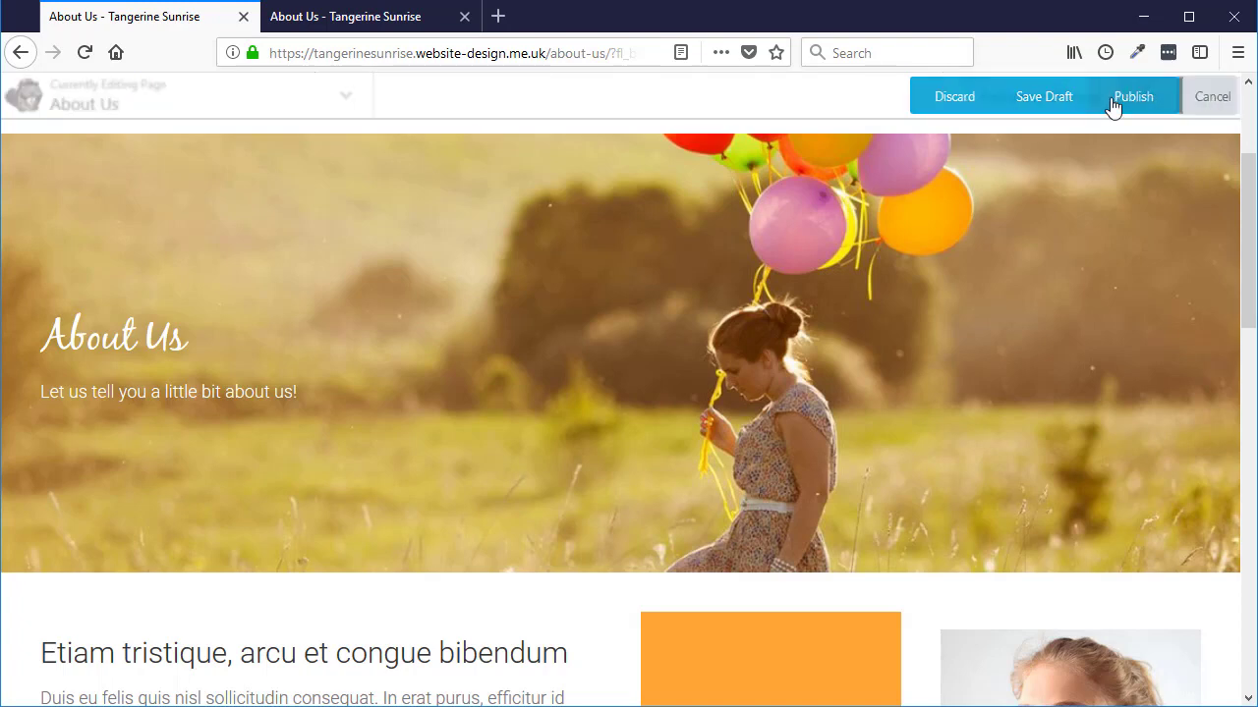
{"action": "left_click", "coordinate": [1114, 104]}
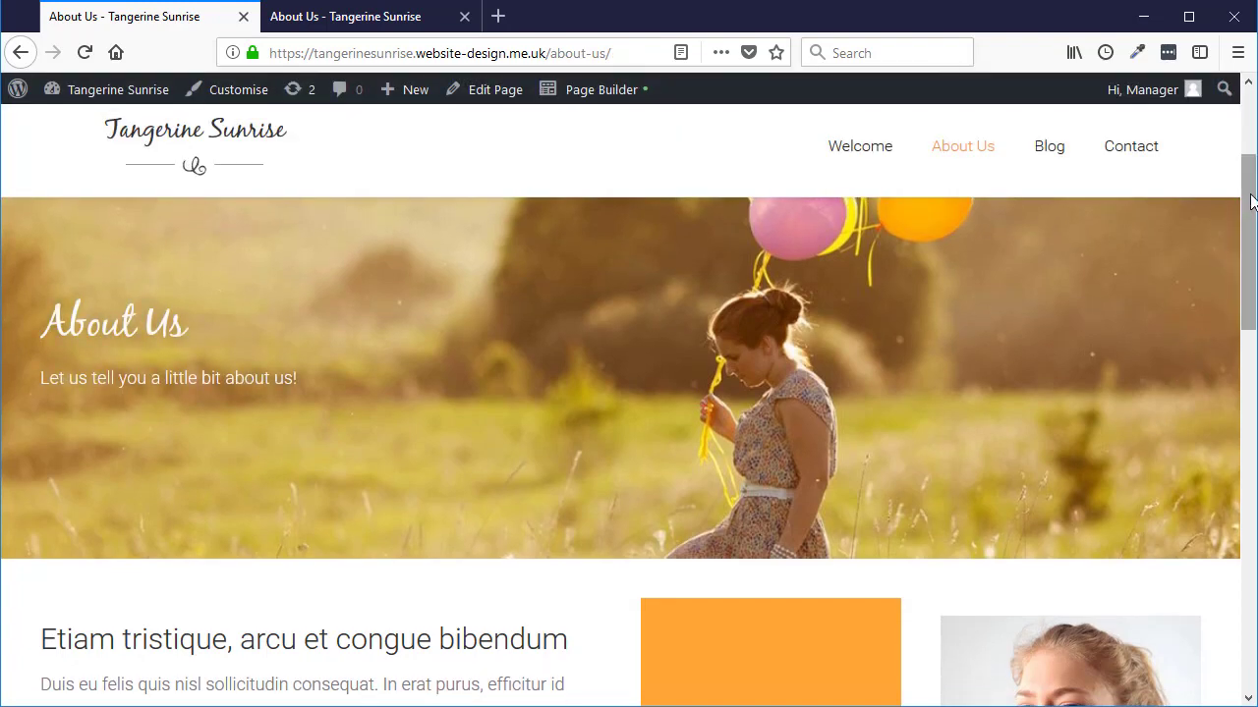
{"action": "left_click_drag", "start_coordinate": [1250, 210], "coordinate": [1013, 357]}
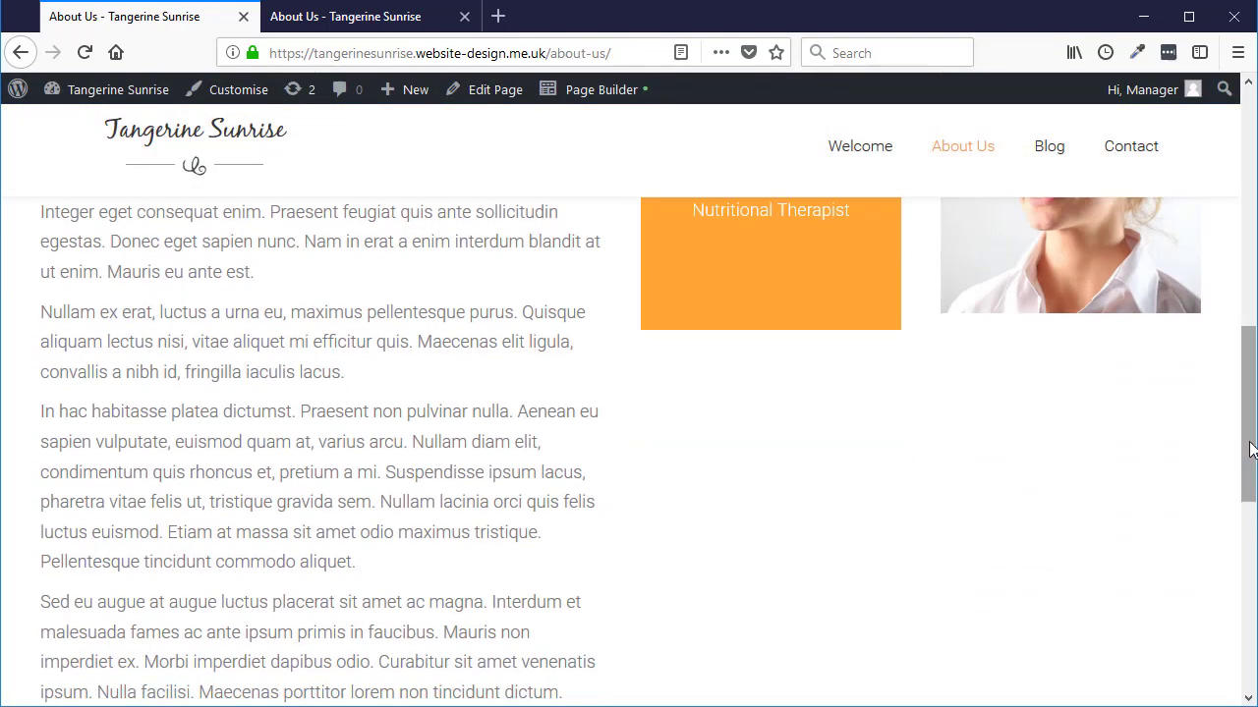
{"action": "left_click_drag", "start_coordinate": [1249, 449], "coordinate": [1244, 202]}
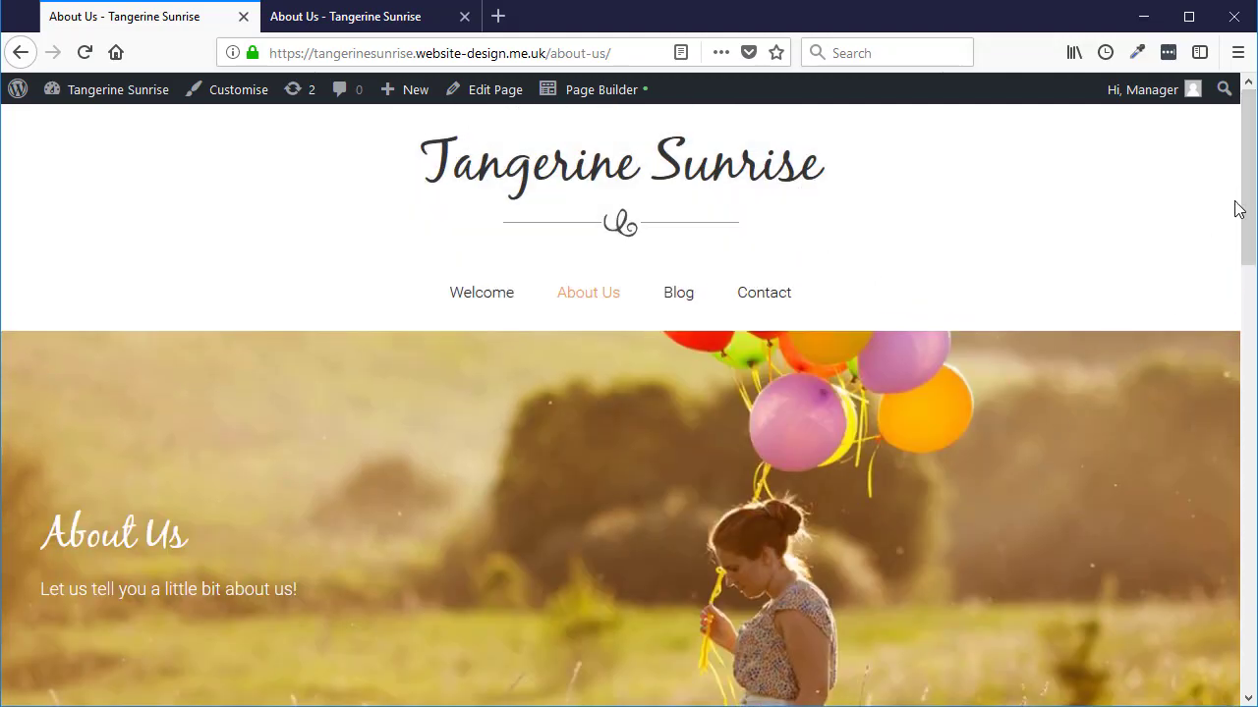
{"action": "left_click_drag", "start_coordinate": [1248, 204], "coordinate": [1248, 414]}
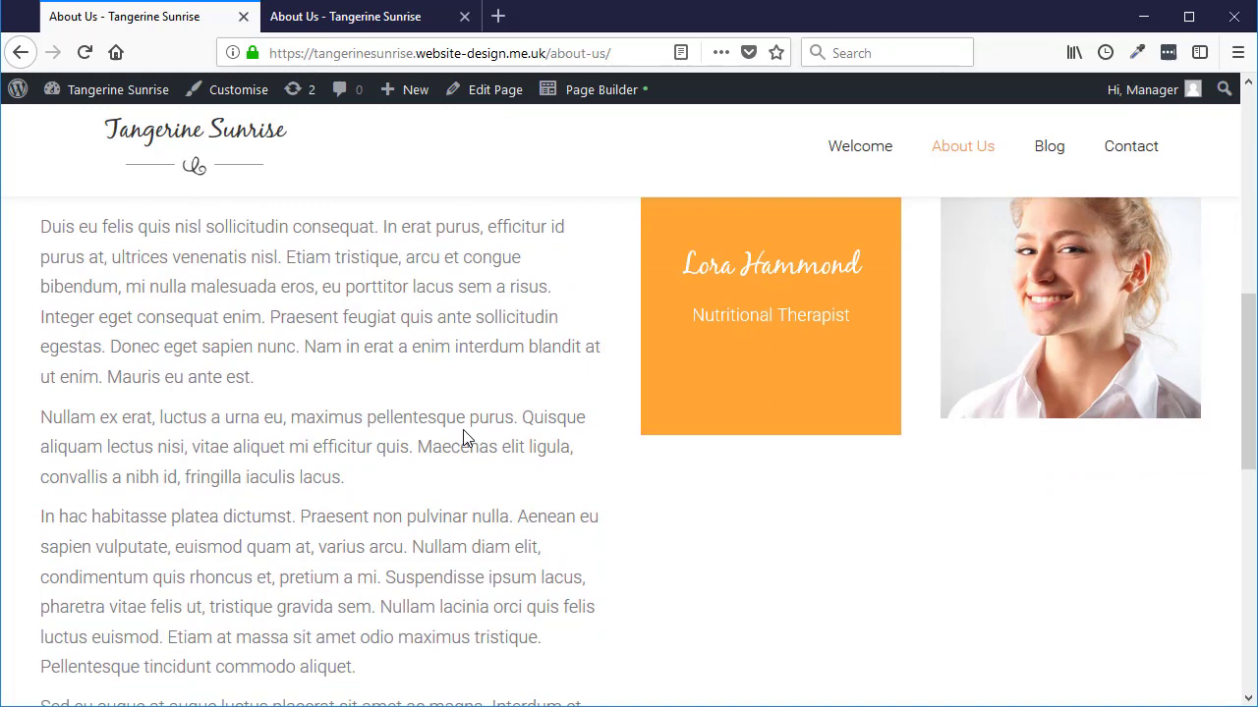
{"action": "scroll", "coordinate": [504, 433], "scroll_direction": "down", "scroll_amount": 3}
{"action": "scroll", "coordinate": [504, 434], "scroll_direction": "up", "scroll_amount": 3}
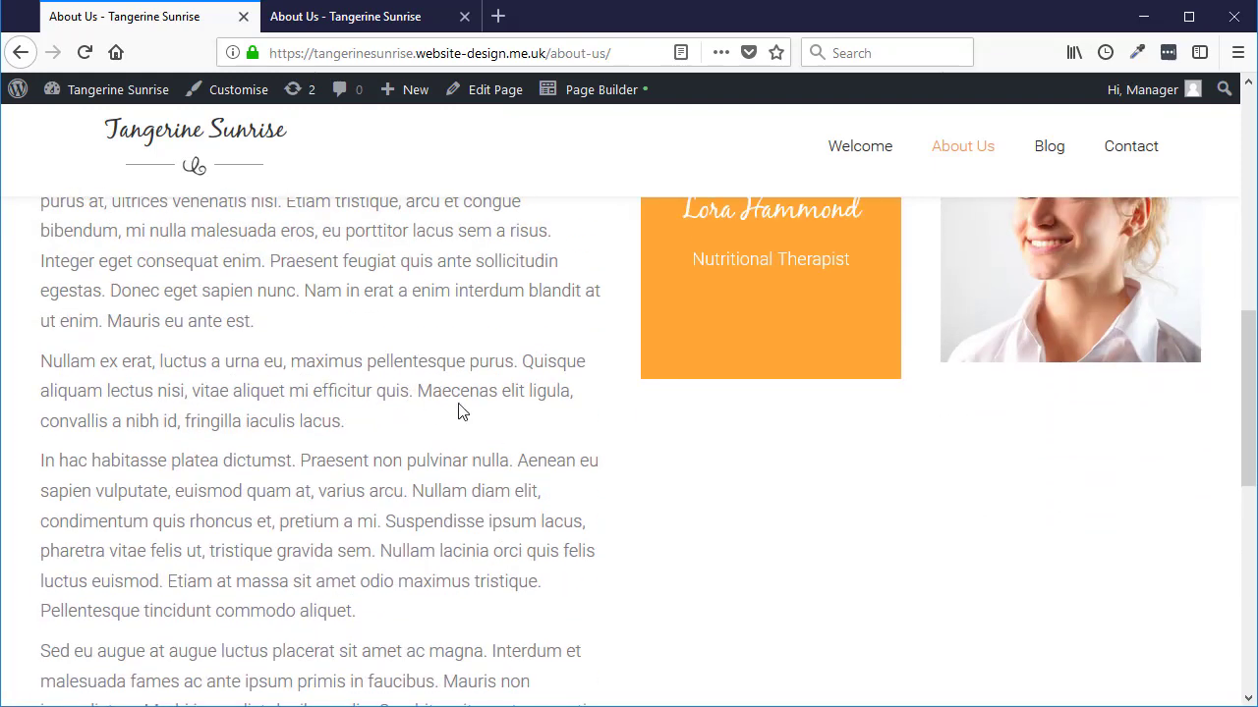
{"action": "scroll", "coordinate": [541, 406], "scroll_direction": "up", "scroll_amount": 4}
{"action": "scroll", "coordinate": [475, 557], "scroll_direction": "up", "scroll_amount": 2}
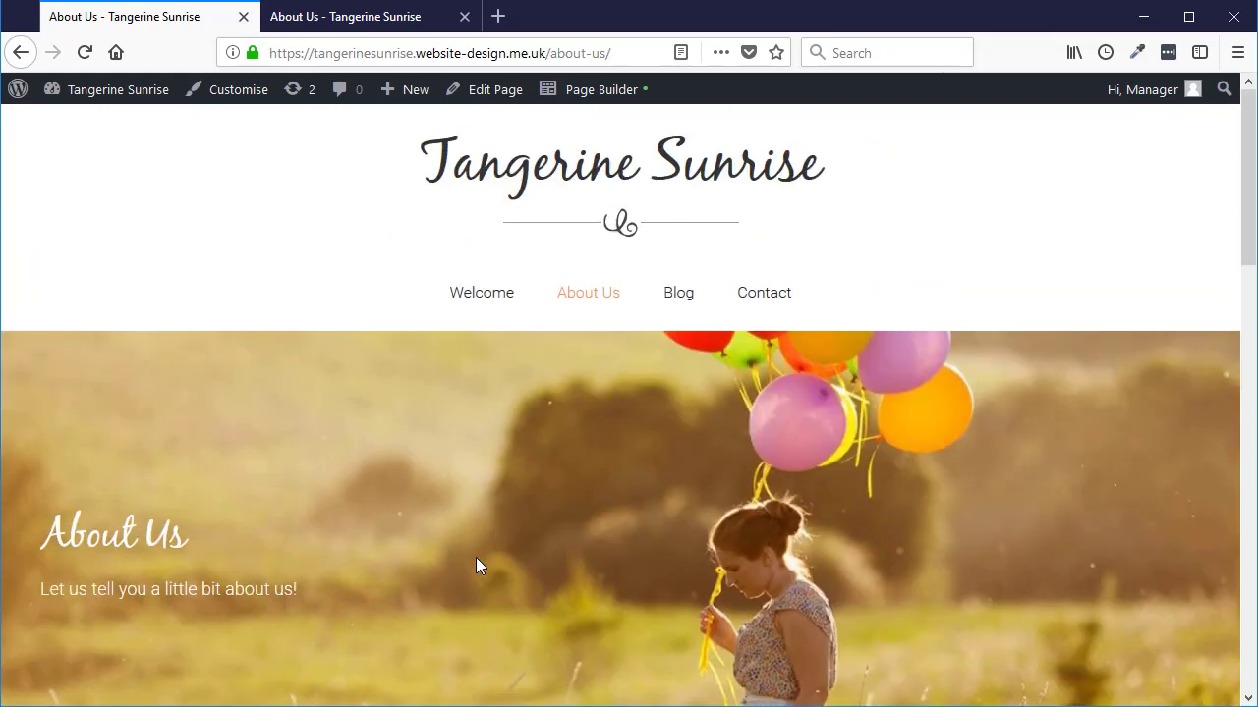
Go from the Dashboard through All Pages to the About Us Edit Page screen, showing 11 revisions.
{"action": "left_click", "coordinate": [117, 92]}
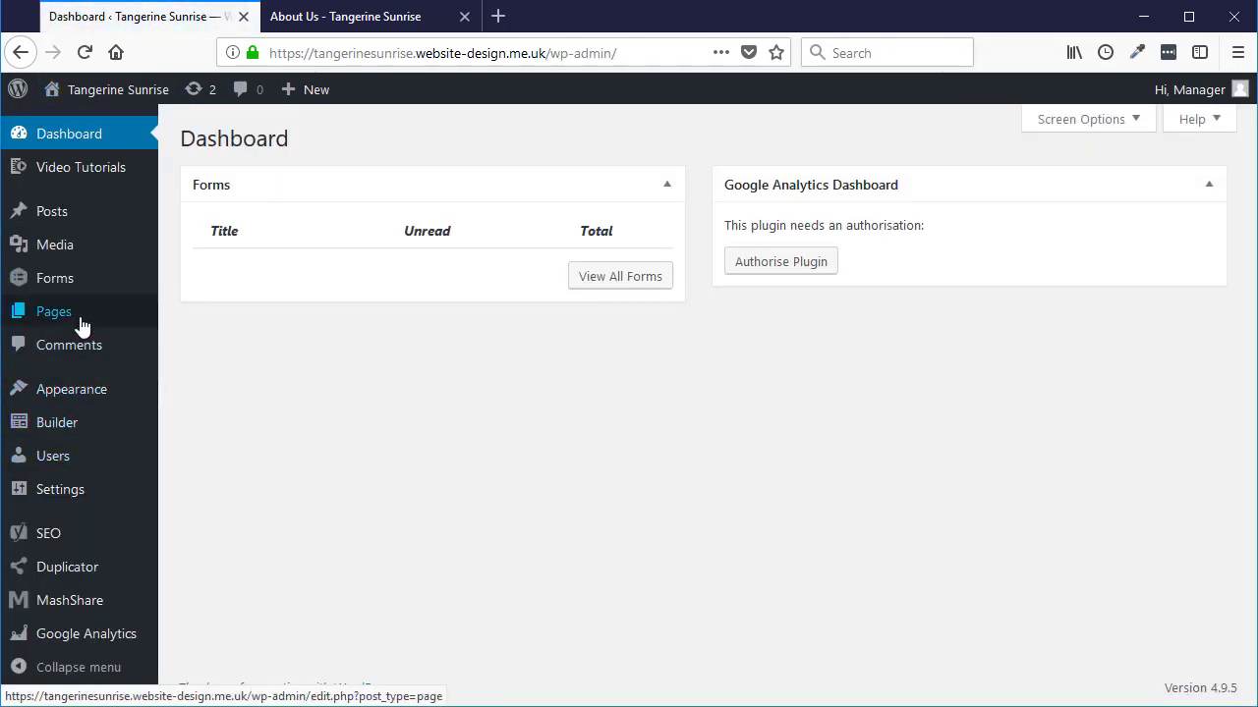
{"action": "mouse_move", "coordinate": [142, 320]}
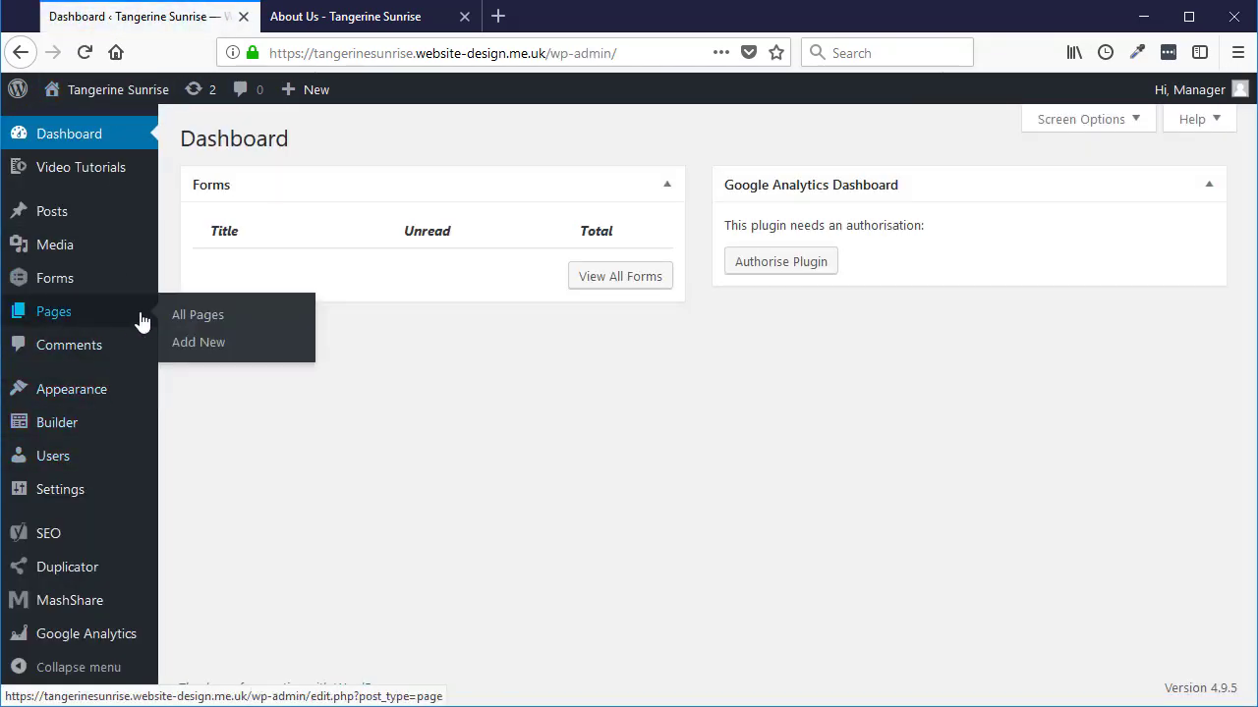
{"action": "left_click", "coordinate": [194, 325]}
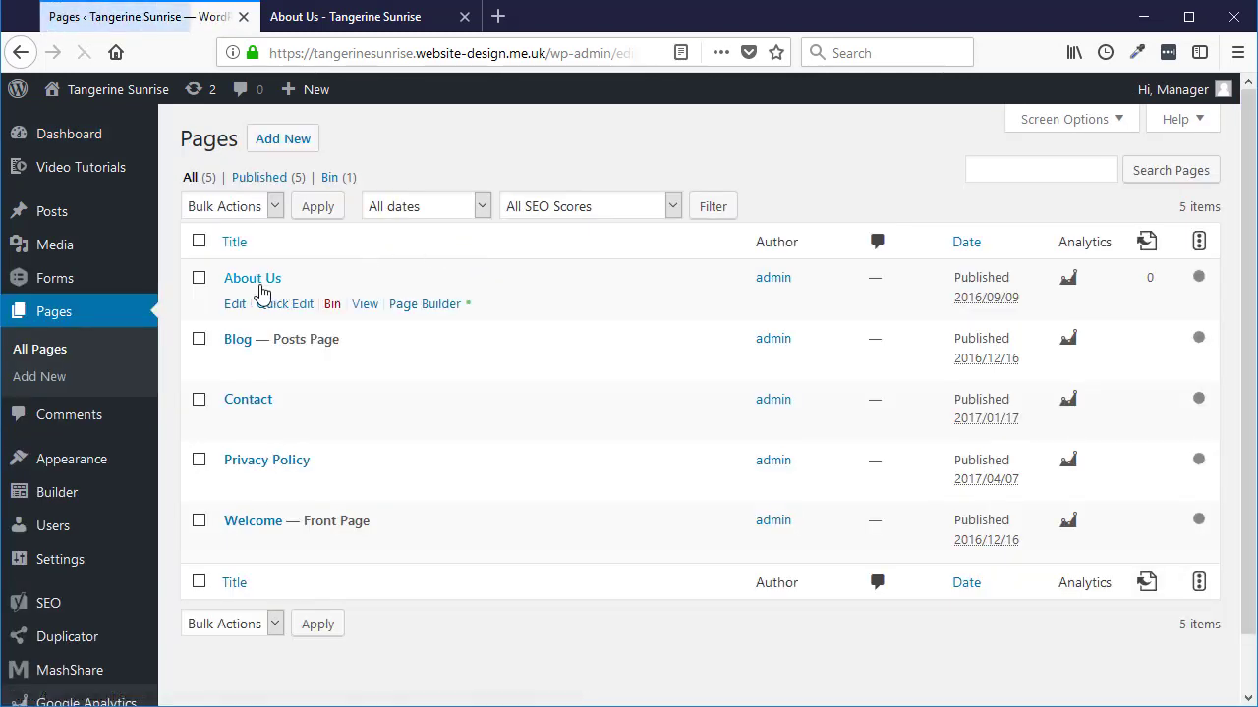
{"action": "left_click", "coordinate": [253, 280]}
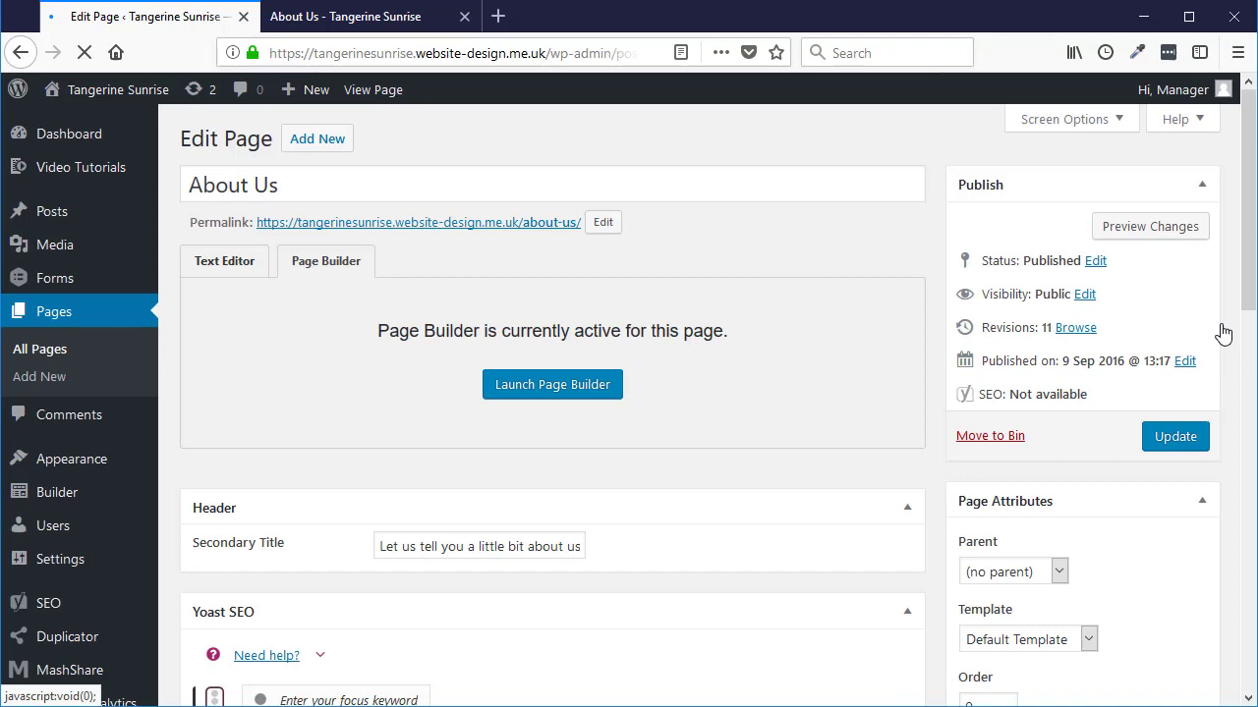
{"action": "left_click_drag", "start_coordinate": [1250, 221], "coordinate": [1253, 627]}
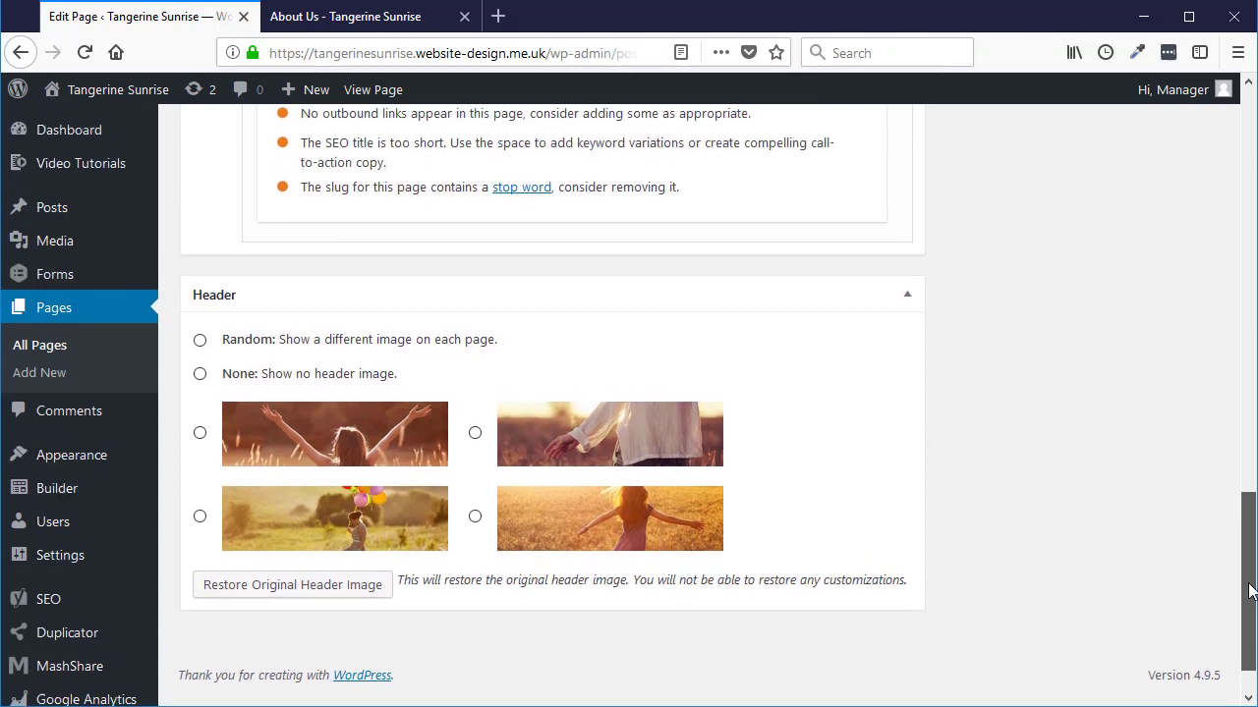
{"action": "left_click_drag", "start_coordinate": [1250, 590], "coordinate": [1244, 629]}
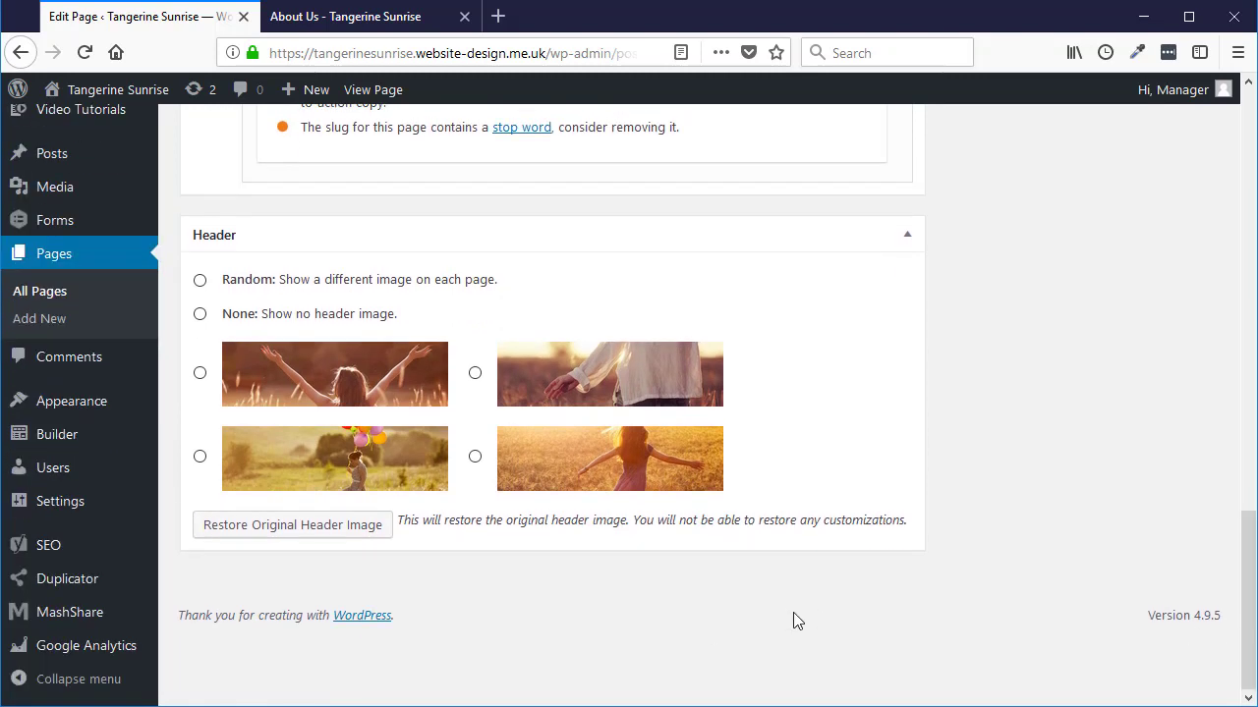
{"action": "left_click_drag", "start_coordinate": [1247, 541], "coordinate": [1235, 149]}
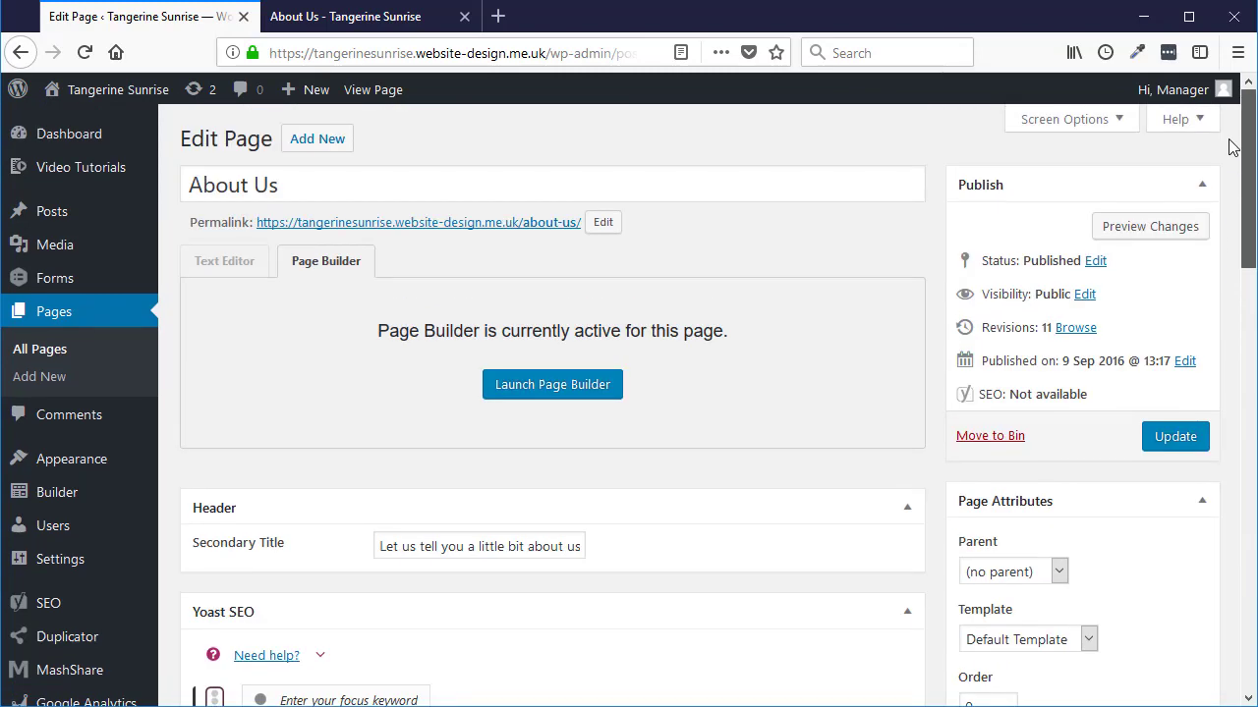
Enable the Revisions box in Screen Options and scroll down to its 11 listed revisions.
{"action": "left_click", "coordinate": [1115, 131]}
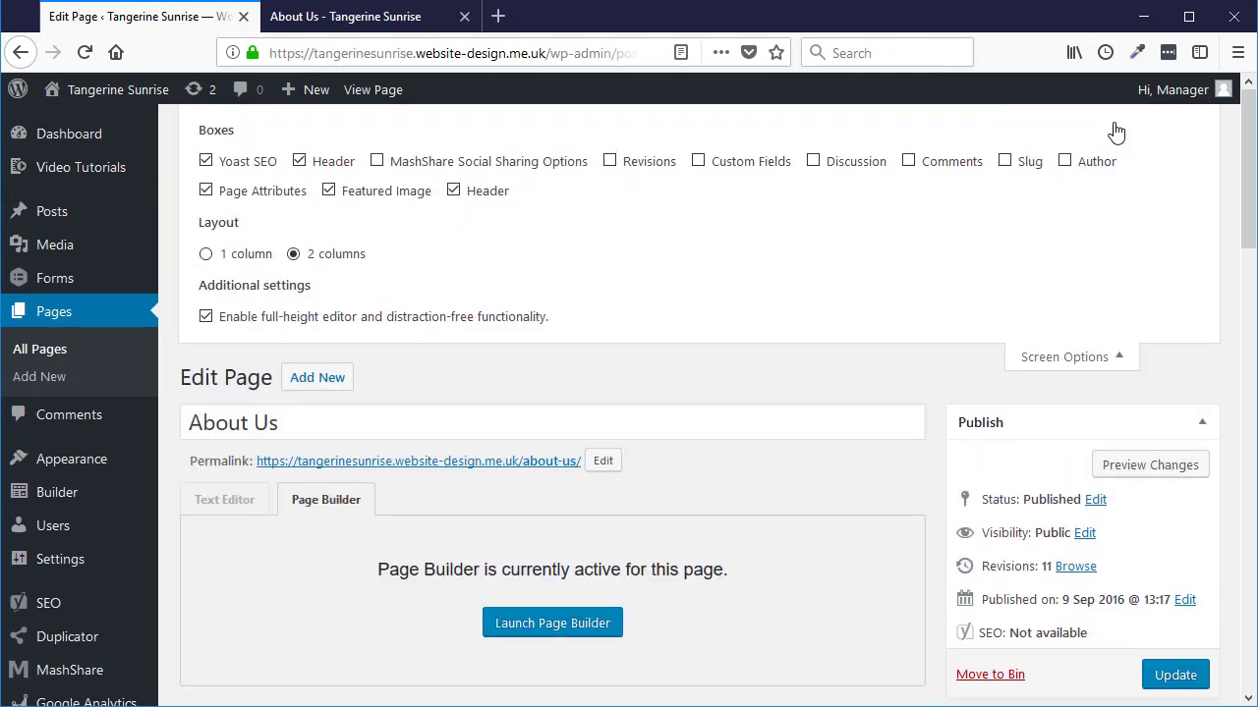
{"action": "left_click", "coordinate": [611, 163]}
{"action": "left_click", "coordinate": [1036, 361]}
{"action": "left_click_drag", "start_coordinate": [1251, 147], "coordinate": [1225, 585]}
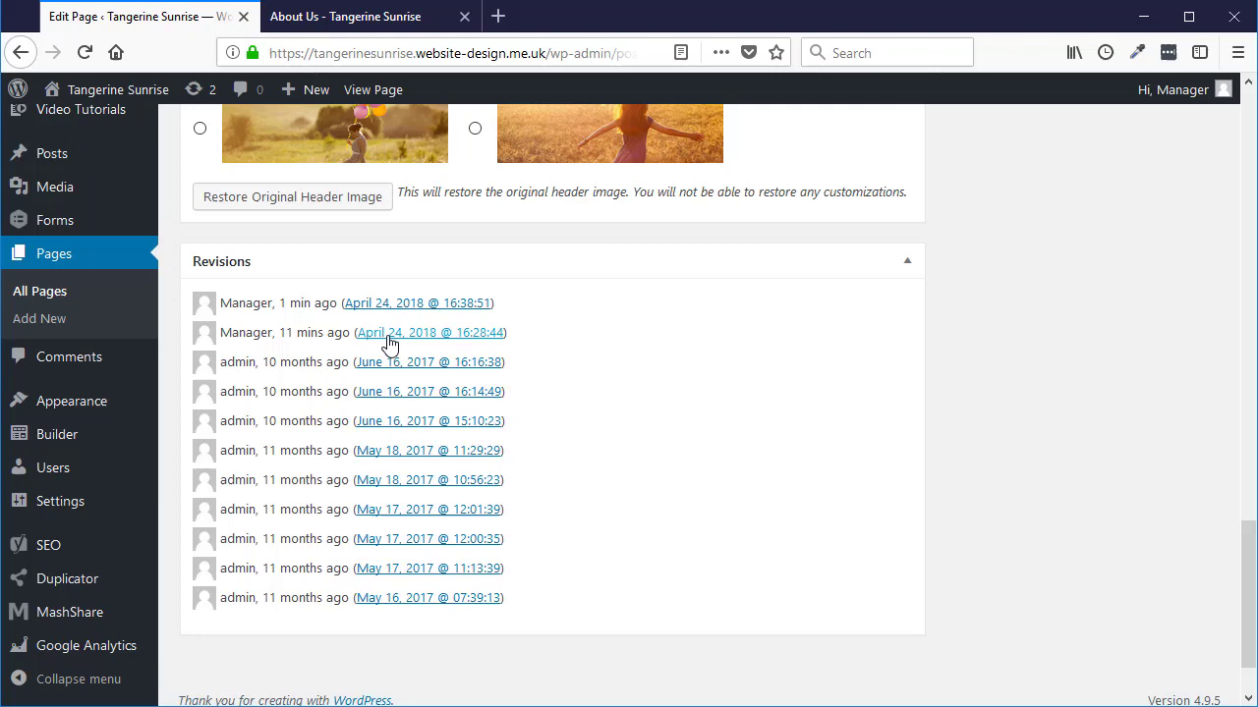
Review the April 24, 2018 @ 16:28:44 revision comparison and restore About Us to it.
{"action": "left_click", "coordinate": [443, 336]}
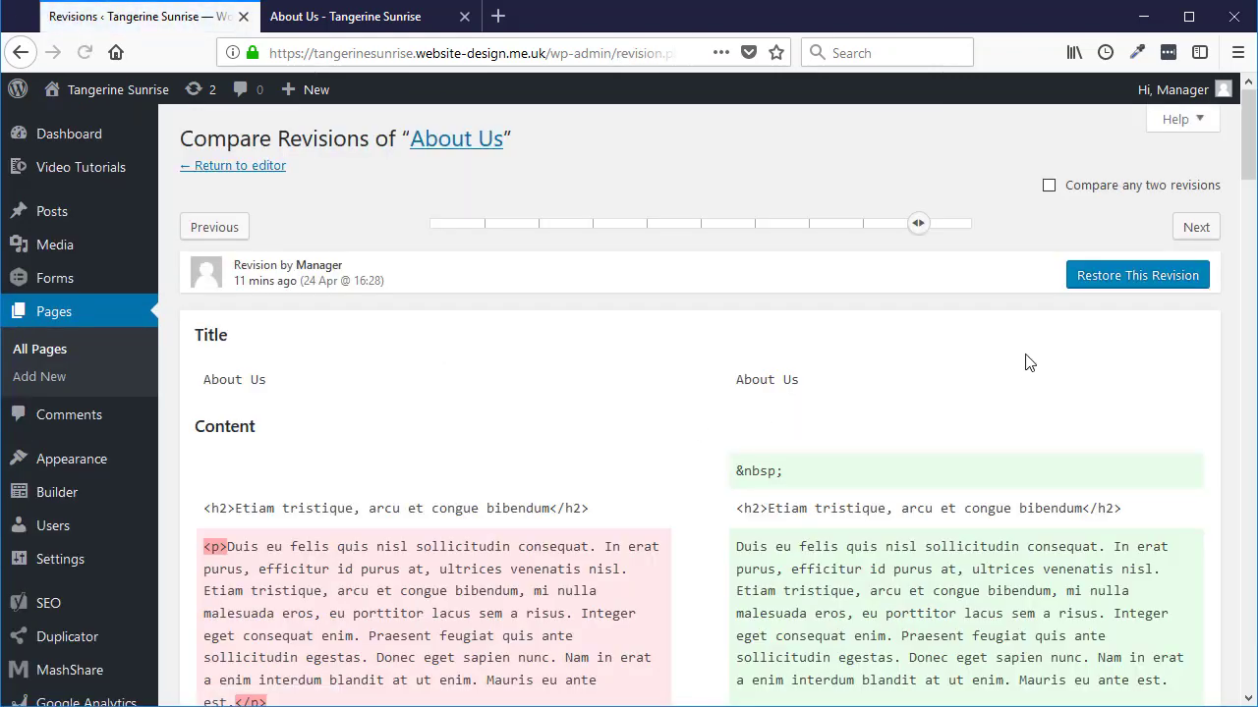
{"action": "scroll", "coordinate": [1027, 360], "scroll_direction": "down", "scroll_amount": 3}
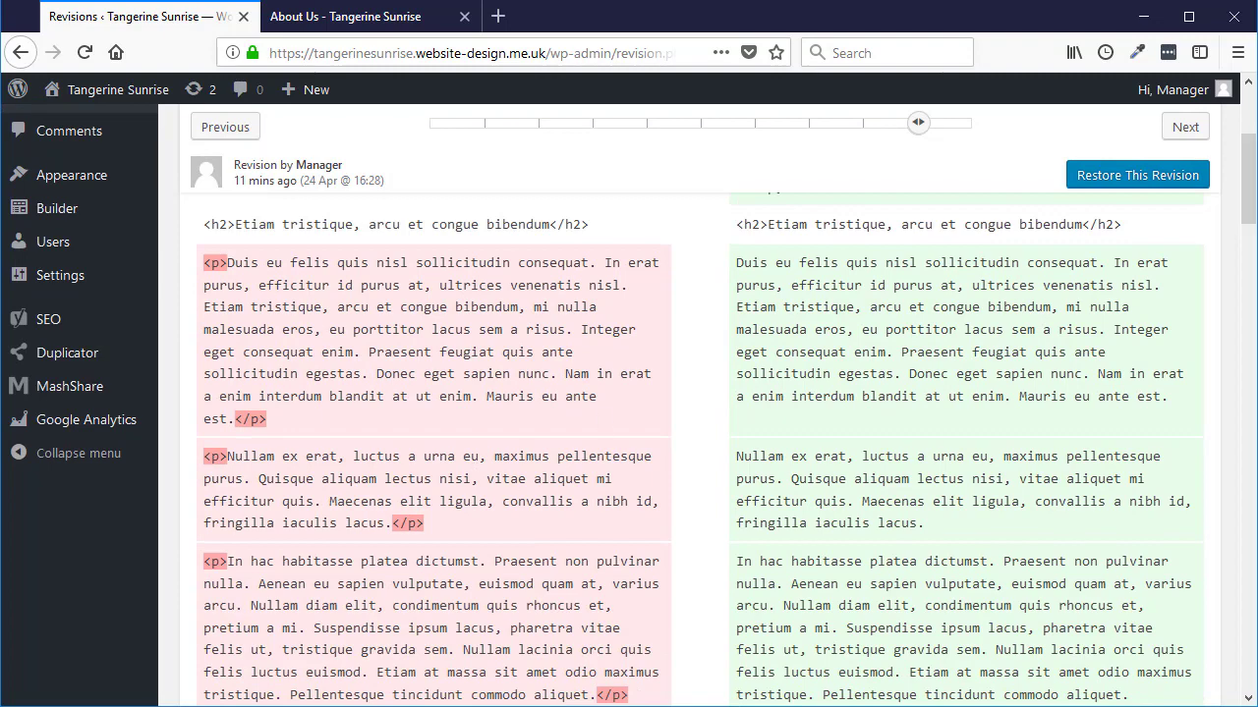
{"action": "left_click_drag", "start_coordinate": [1250, 186], "coordinate": [1232, 144]}
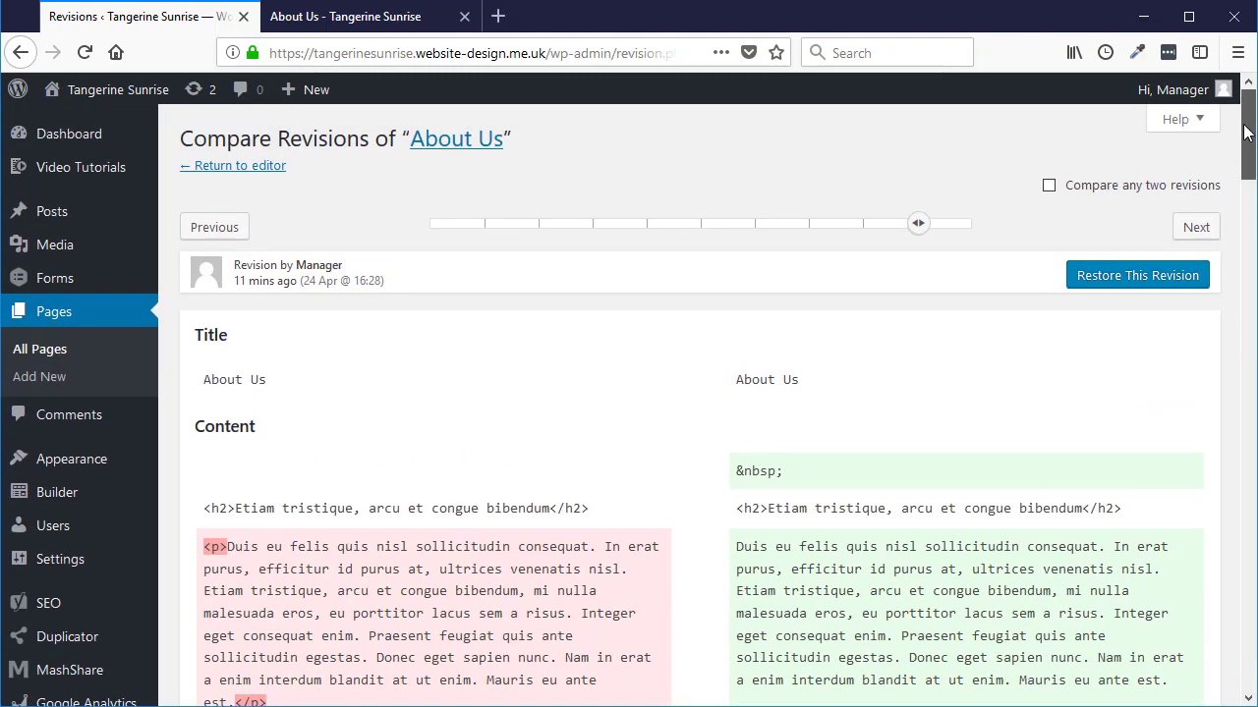
{"action": "left_click", "coordinate": [1138, 276]}
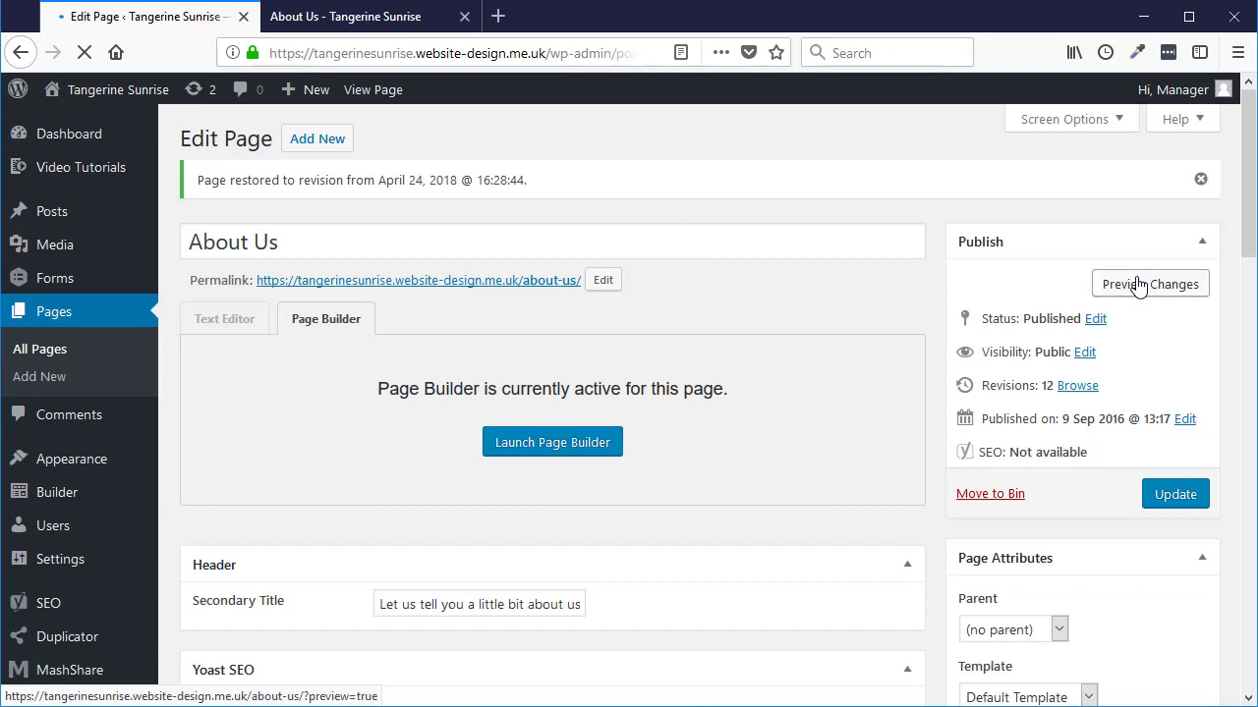
Update the restored About Us page, then review its content in Beaver Builder.
{"action": "left_click", "coordinate": [1181, 499]}
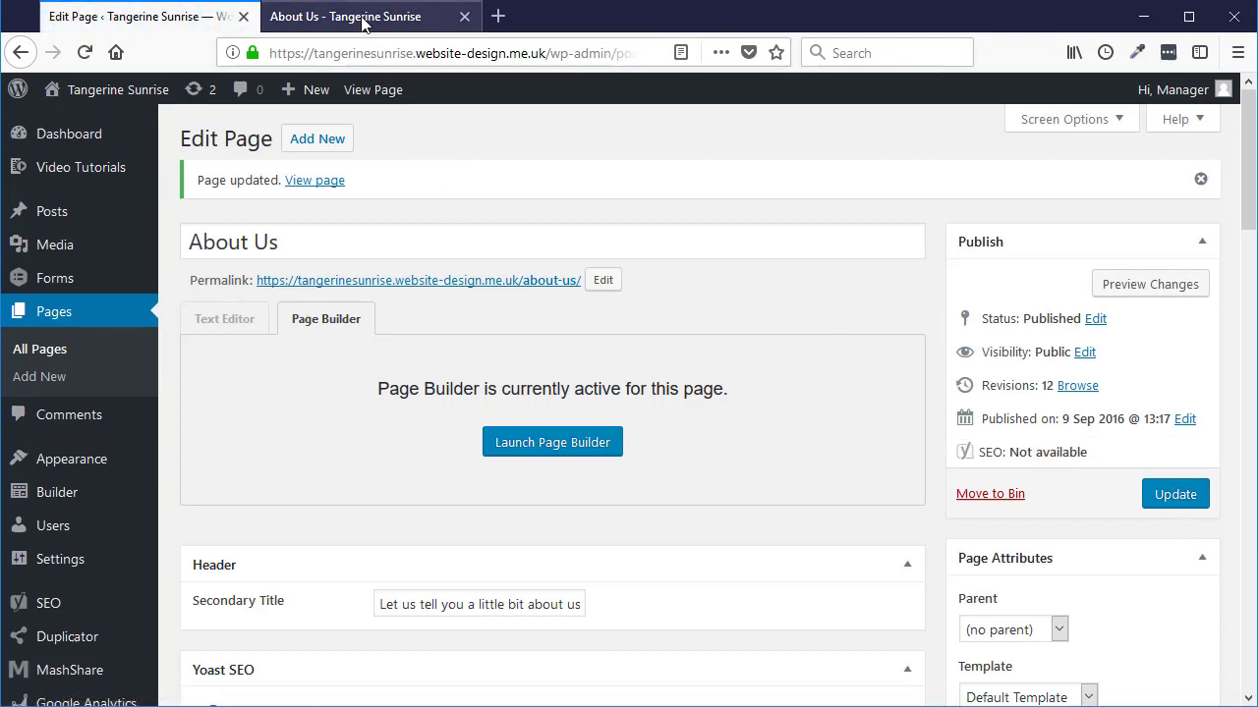
{"action": "left_click", "coordinate": [573, 452]}
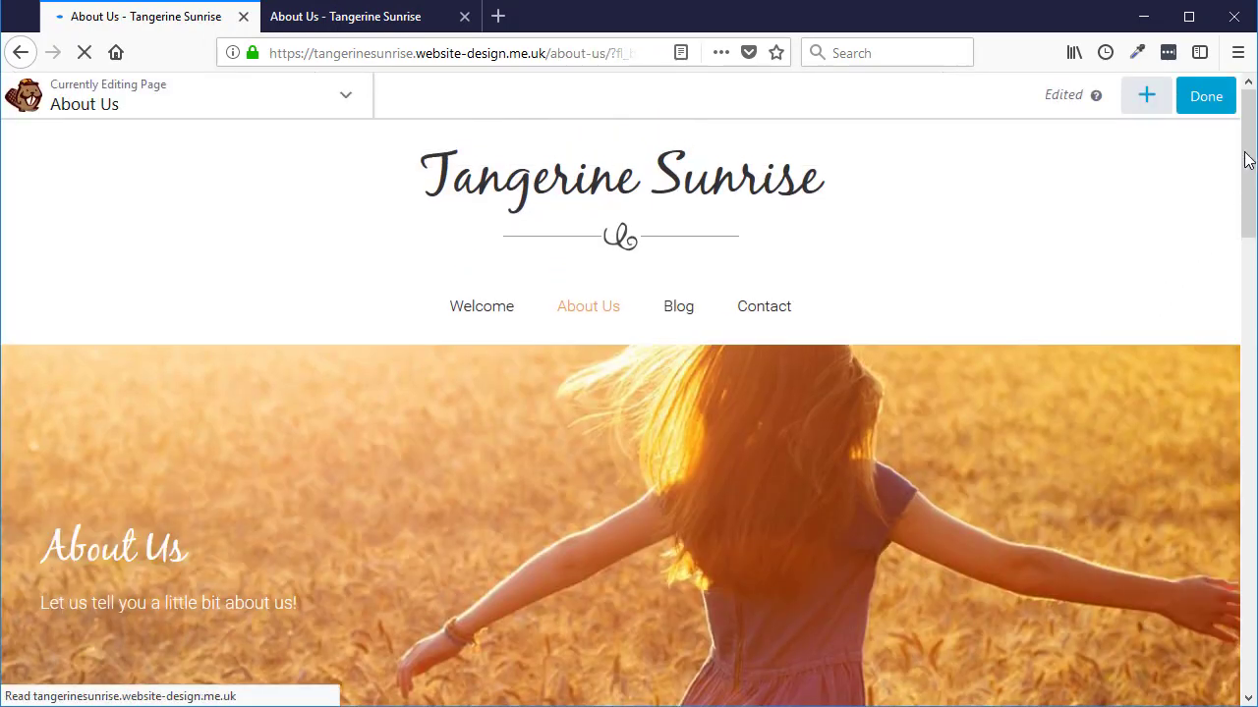
{"action": "left_click_drag", "start_coordinate": [1250, 147], "coordinate": [887, 168]}
Reload the live About Us page and check the Founder card and Qualifications list are back.
{"action": "left_click", "coordinate": [340, 14]}
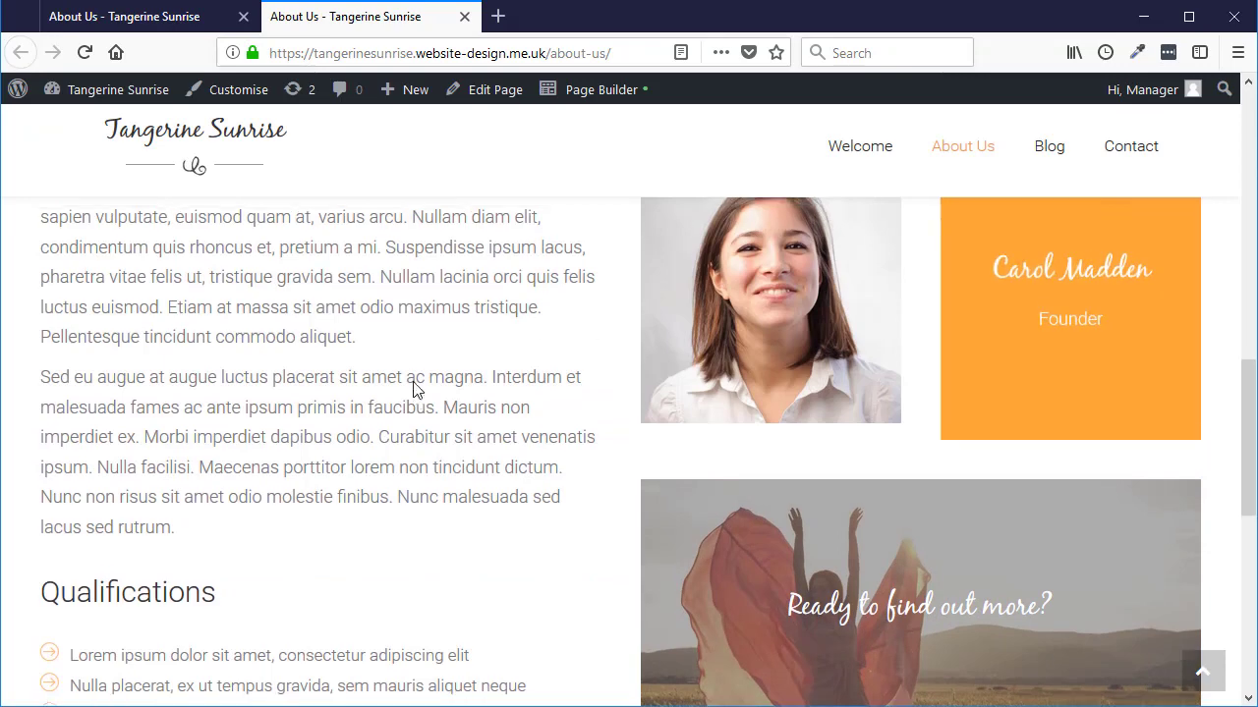
{"action": "scroll", "coordinate": [416, 387], "scroll_direction": "up", "scroll_amount": 3}
{"action": "left_click", "coordinate": [85, 52]}
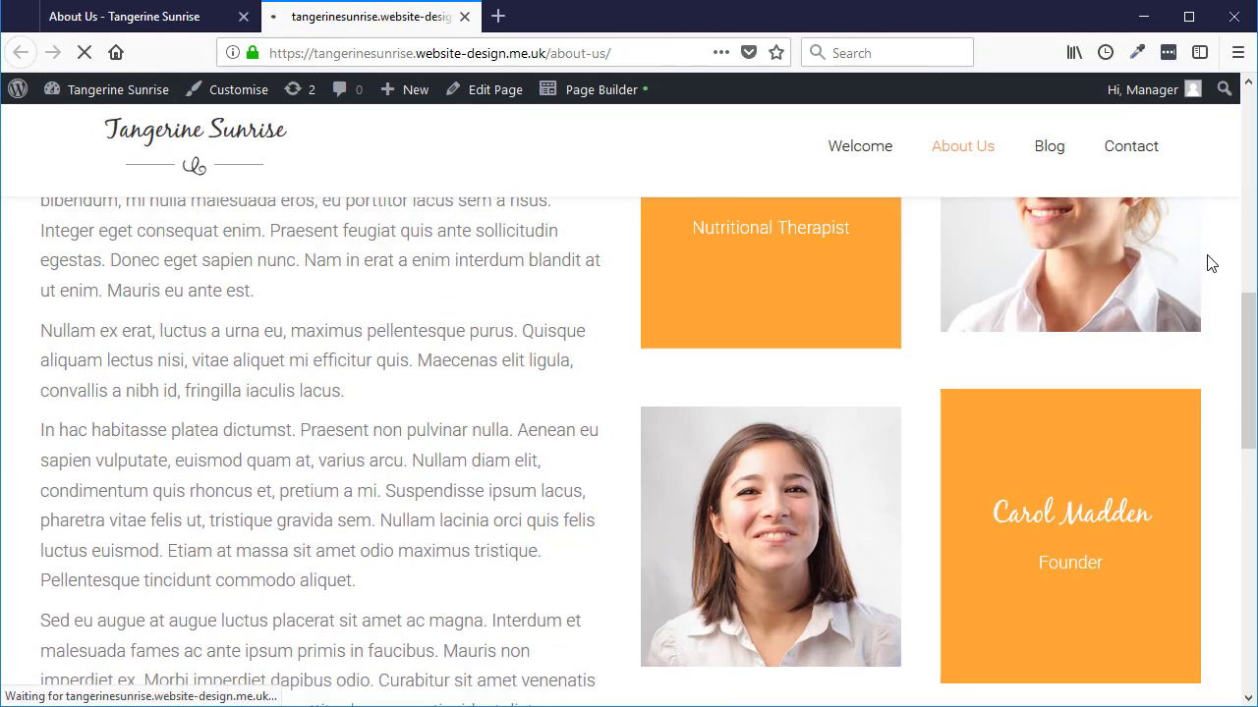
{"action": "scroll", "coordinate": [1246, 305], "scroll_direction": "up", "scroll_amount": 4}
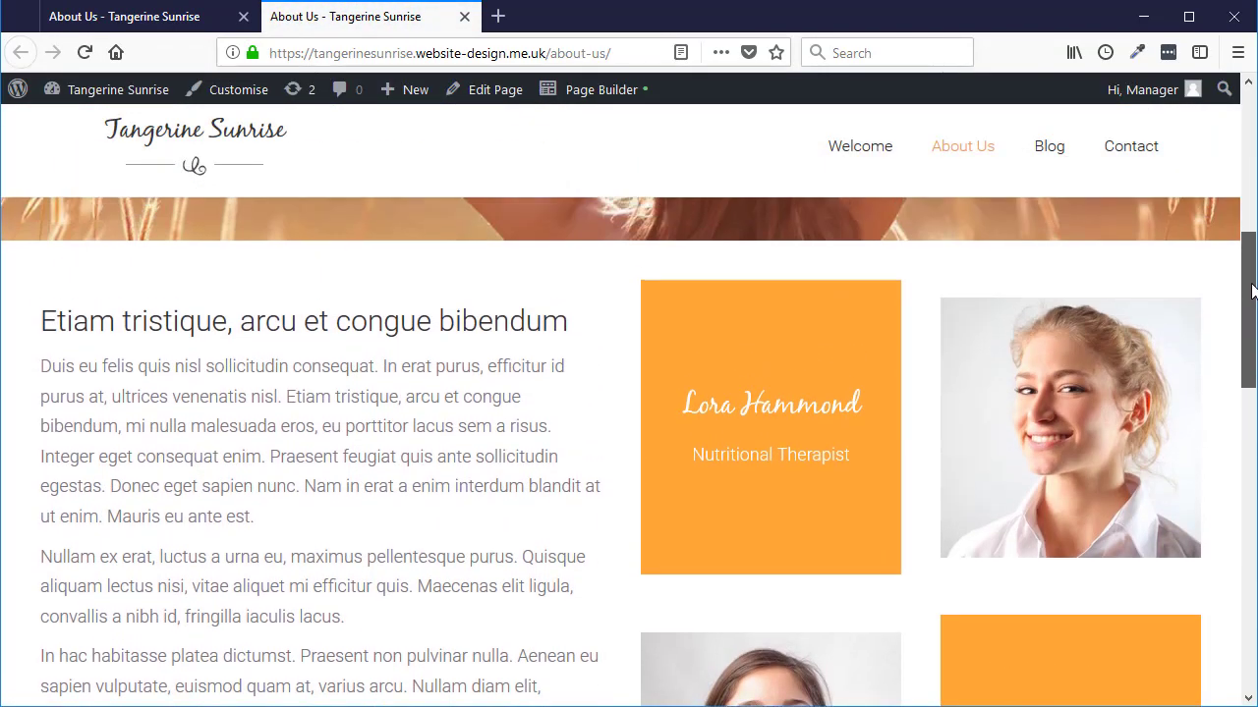
{"action": "left_click_drag", "start_coordinate": [1253, 273], "coordinate": [1240, 147]}
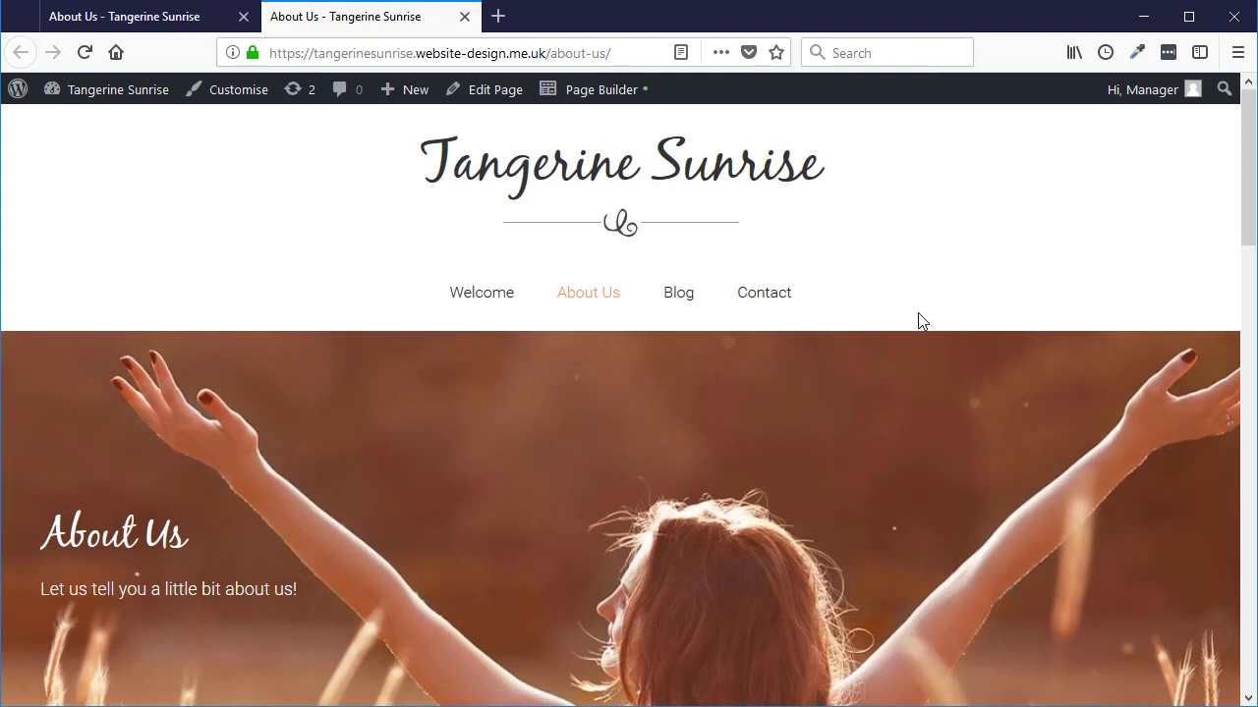
{"action": "mouse_move", "coordinate": [1248, 127]}
{"action": "left_mouse_down"}
{"action": "mouse_move", "coordinate": [1248, 197]}
{"action": "mouse_move", "coordinate": [1249, 129]}
{"action": "left_mouse_up"}
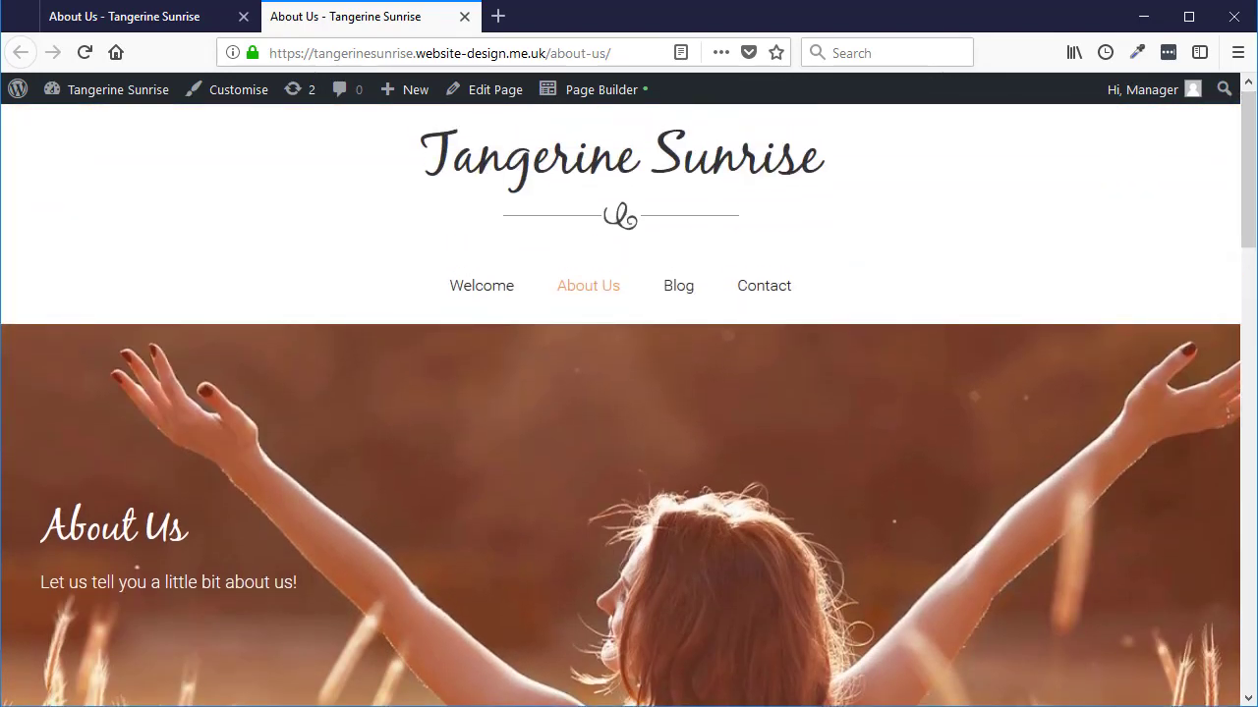